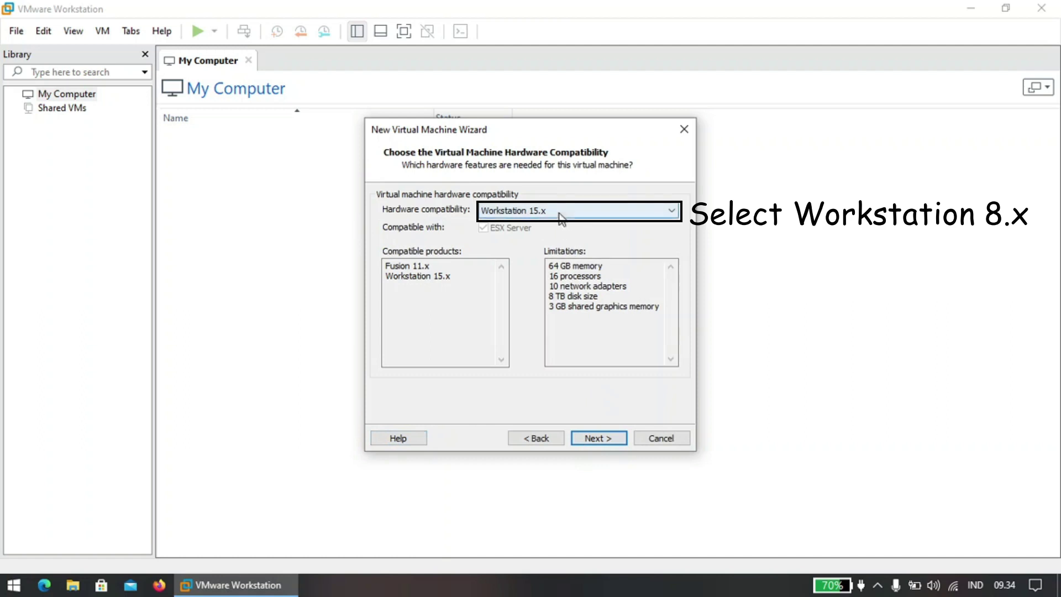
Set the new VM's hardware compatibility to Workstation 8.x and continue.
click(561, 215)
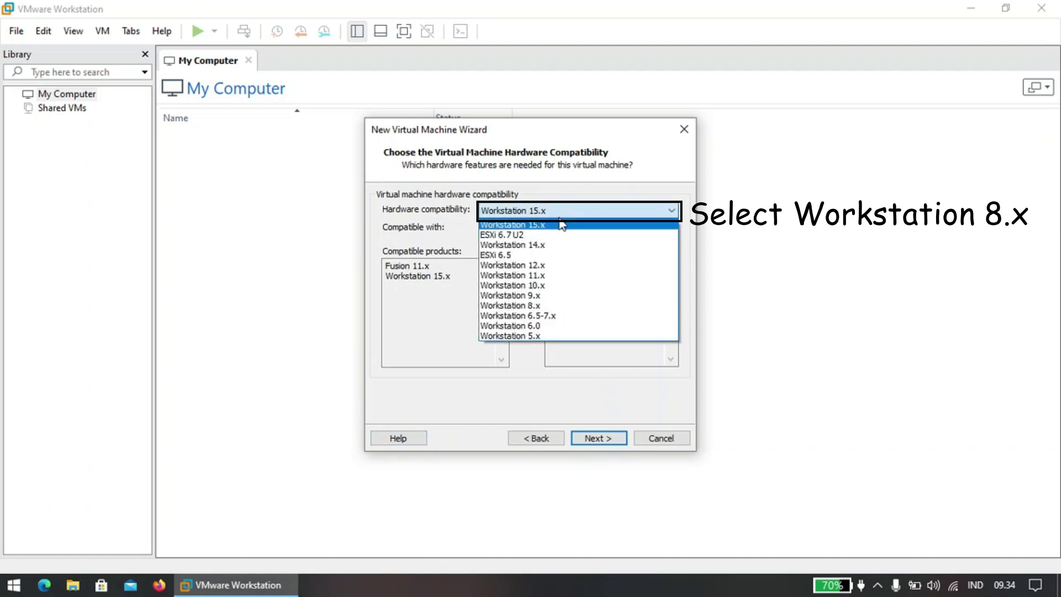
click(556, 308)
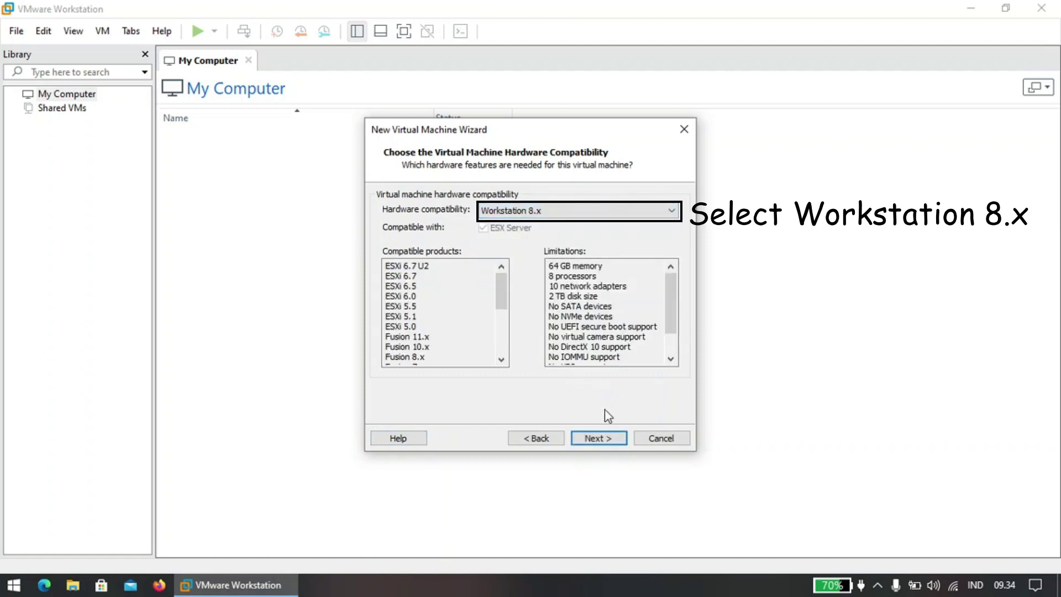
click(616, 441)
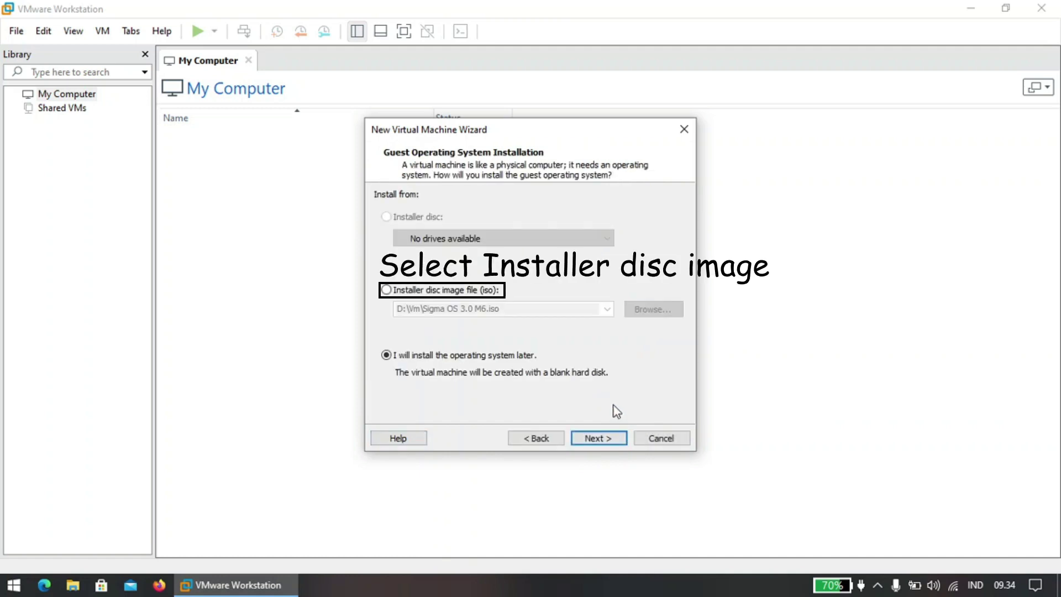
Choose the installer disc image Sigma OS 3.0 M6 from D:\Vm as the install source.
click(445, 290)
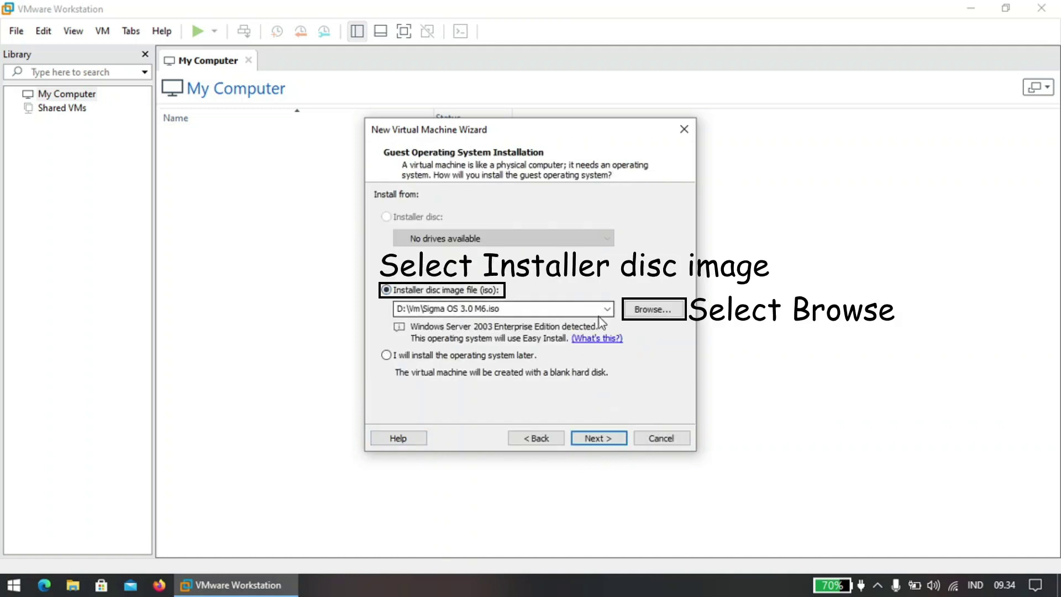
click(641, 311)
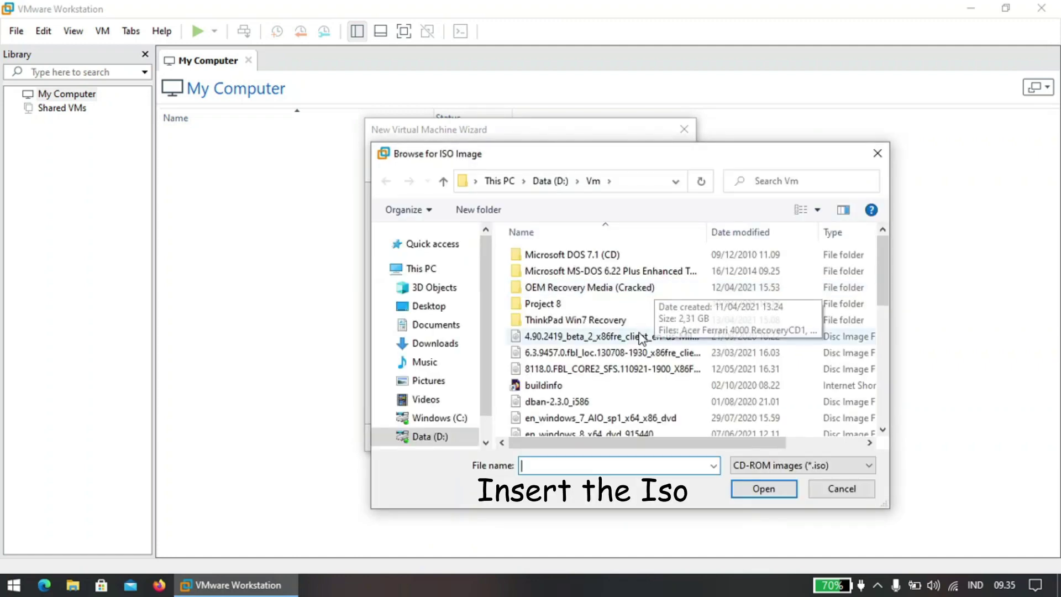
scroll(640, 337, down, 5)
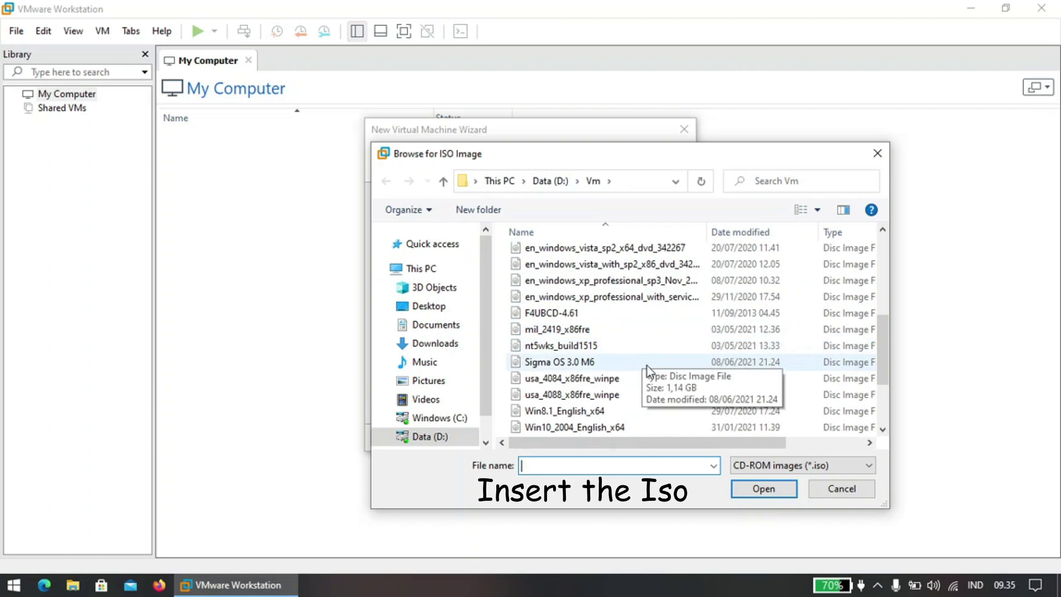
double_click(647, 362)
Enter 'User' as the Easy Install full name and continue without a product key.
click(599, 439)
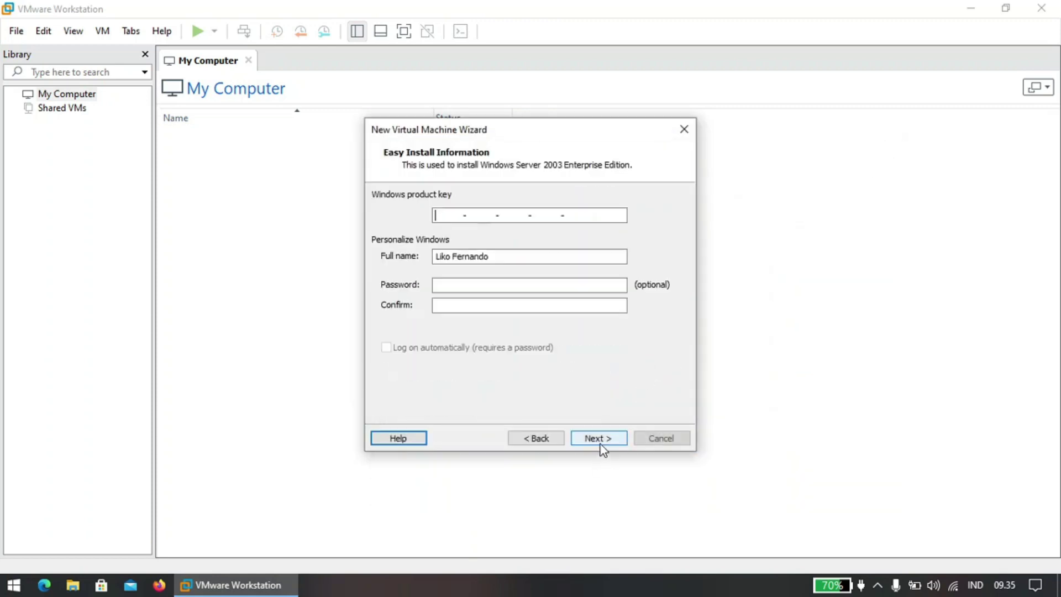
click(537, 254)
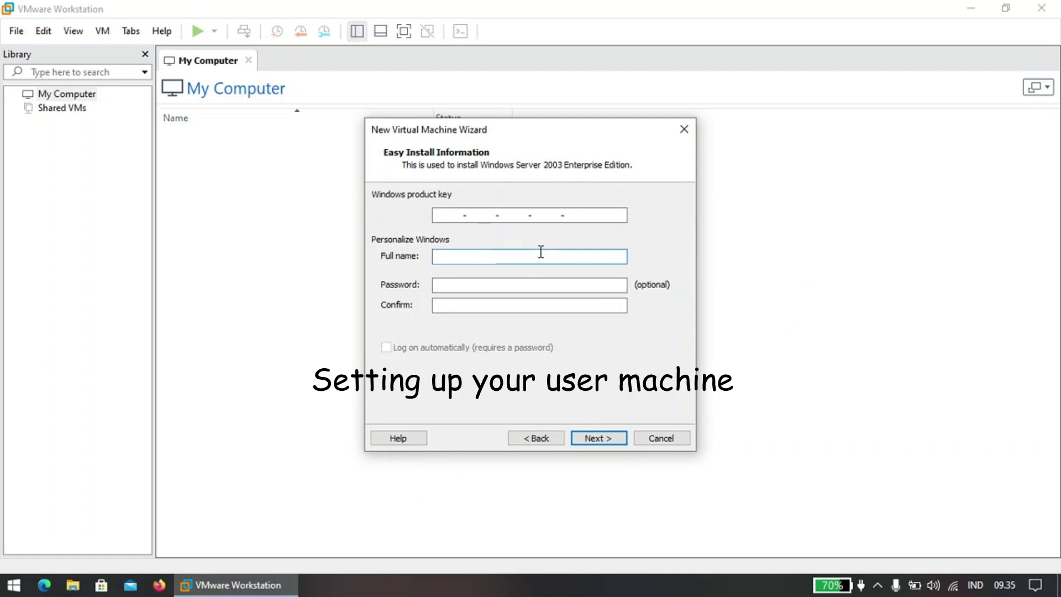
text(User)
click(599, 438)
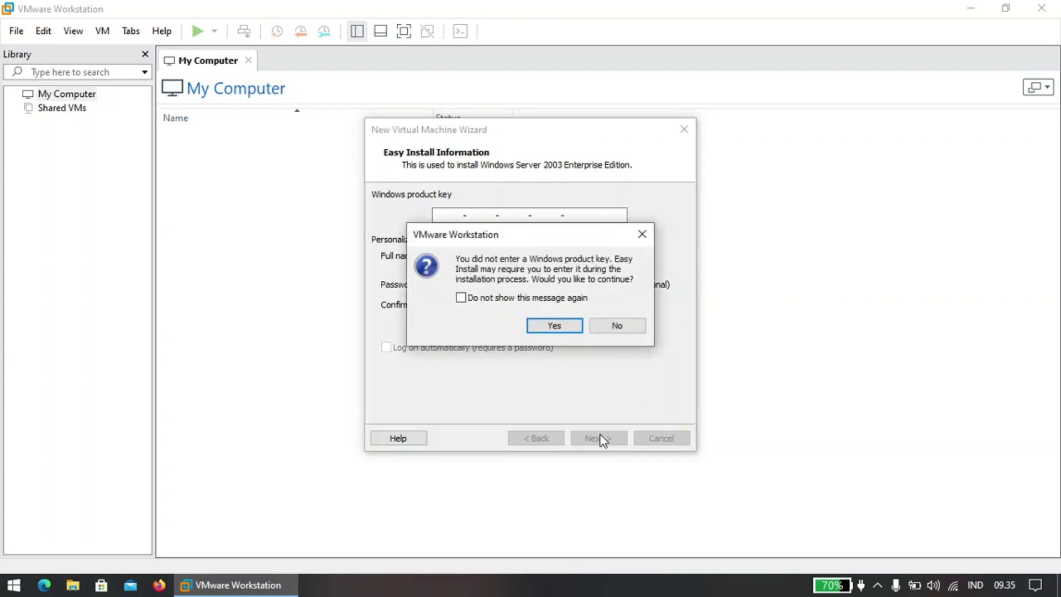
Confirm skipping the product key and name the virtual machine 'Sigma OS'.
click(549, 331)
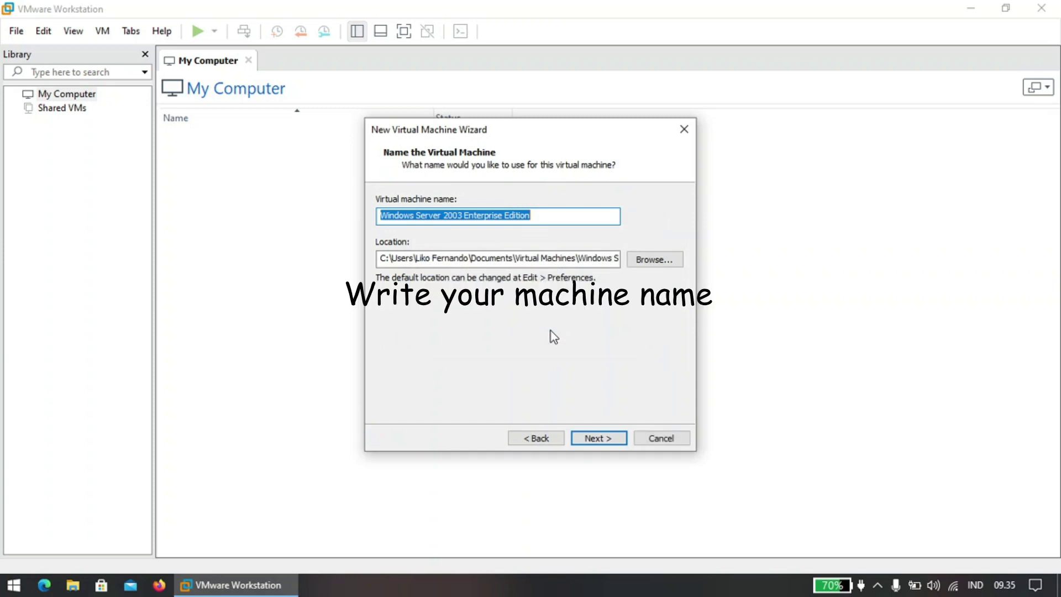
text(Sigma OS)
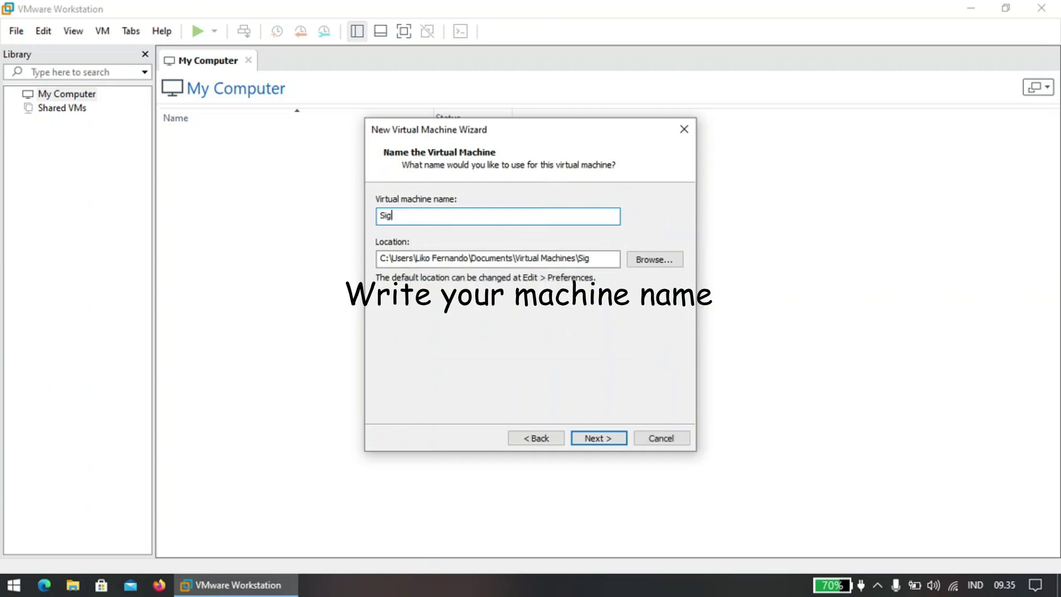
click(616, 438)
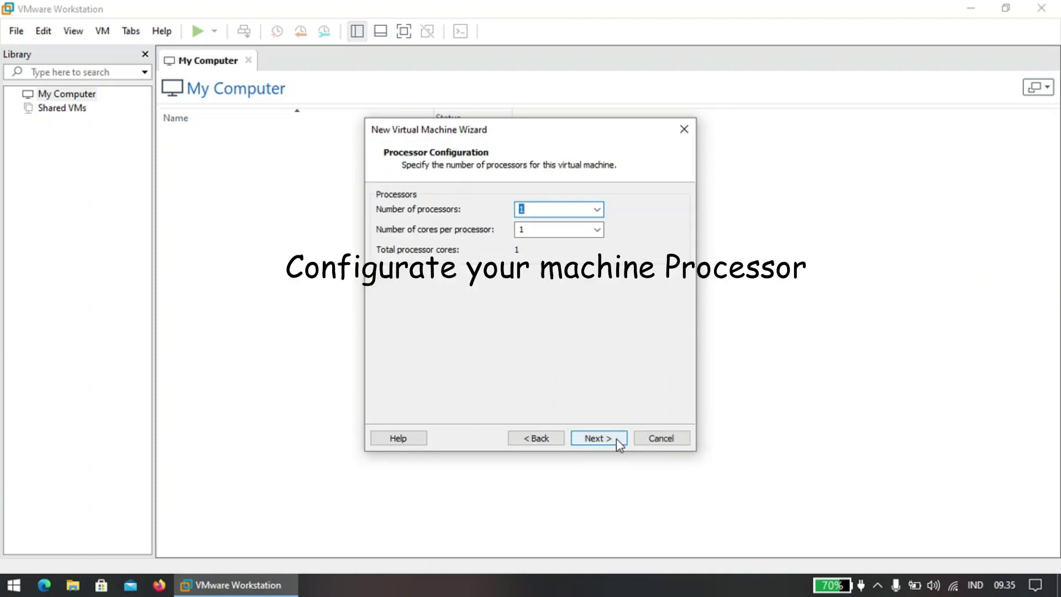
Keep one processor and set the VM memory to about 1 GB.
click(615, 439)
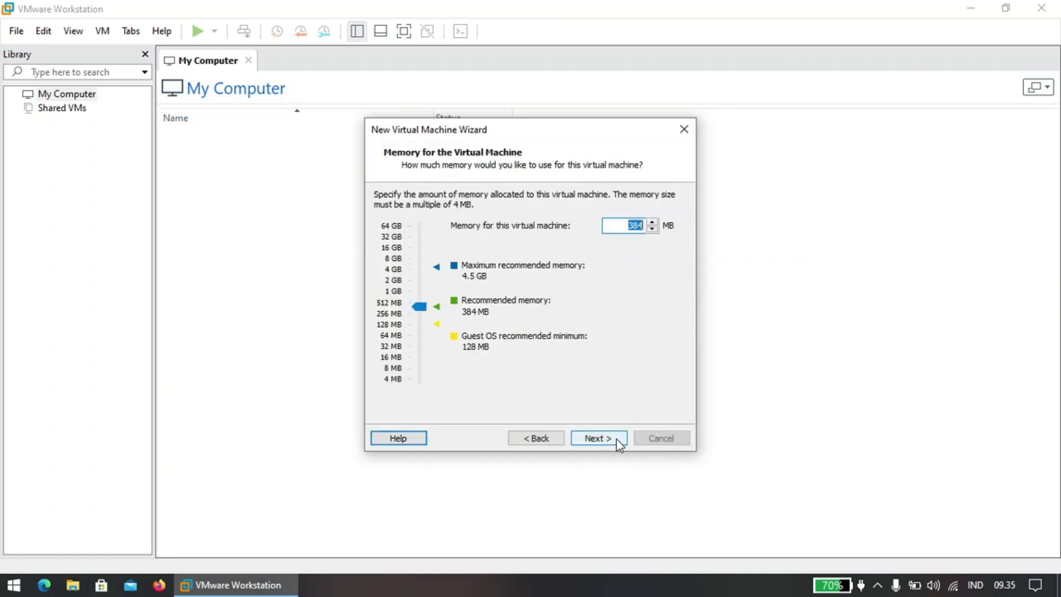
click(419, 282)
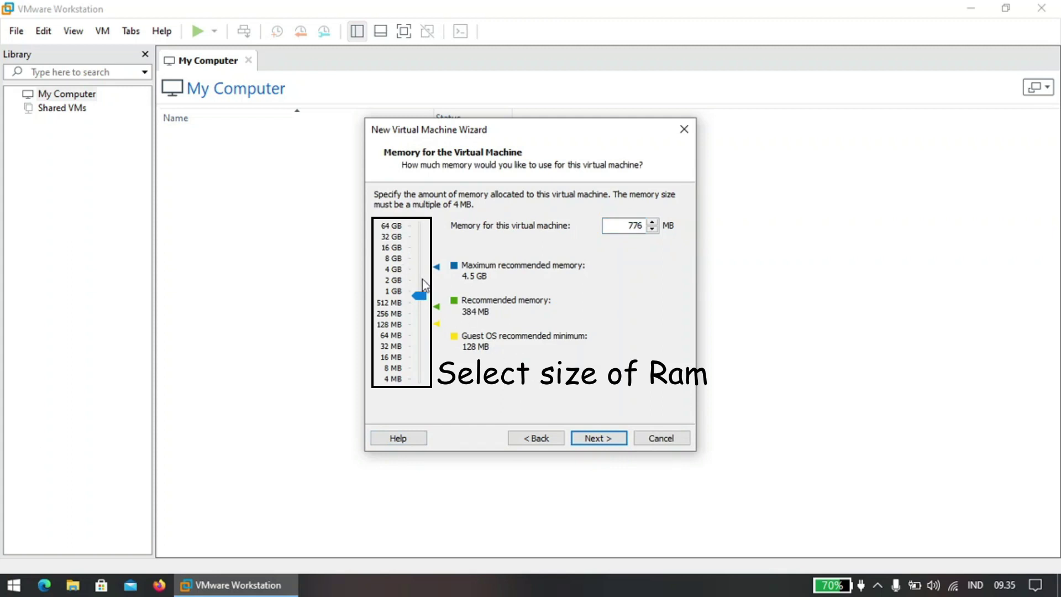
drag(423, 284, 422, 291)
click(608, 436)
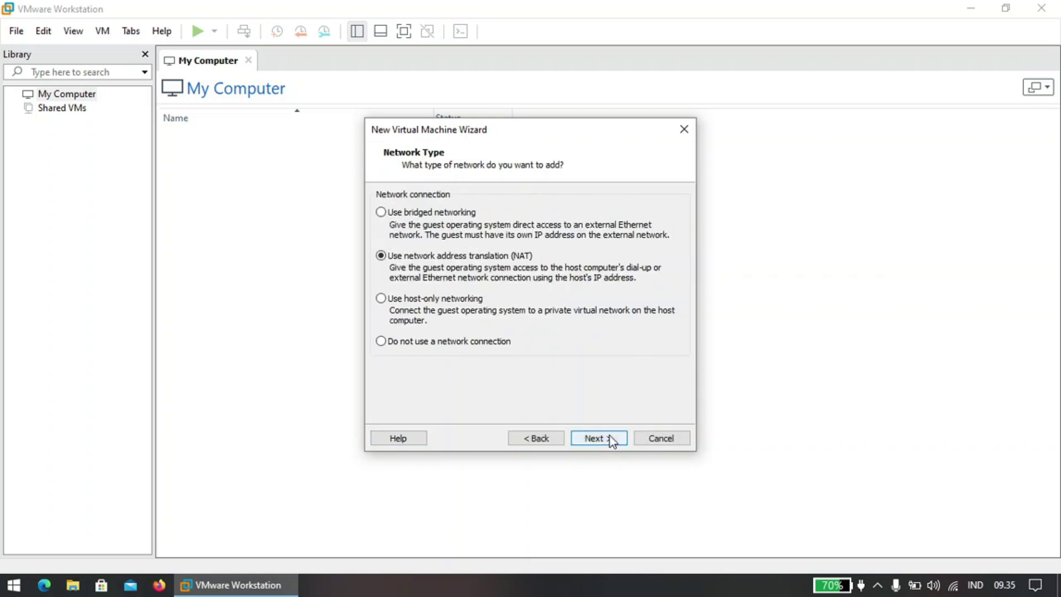
Keep NAT networking and the LSI Logic controller, and choose an IDE disk type.
click(609, 435)
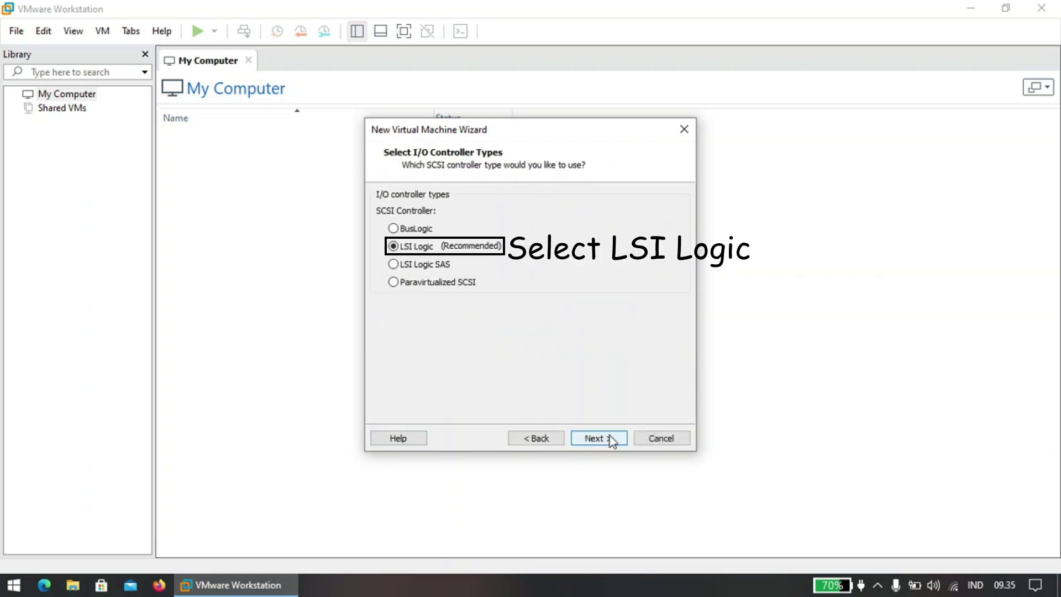
click(608, 435)
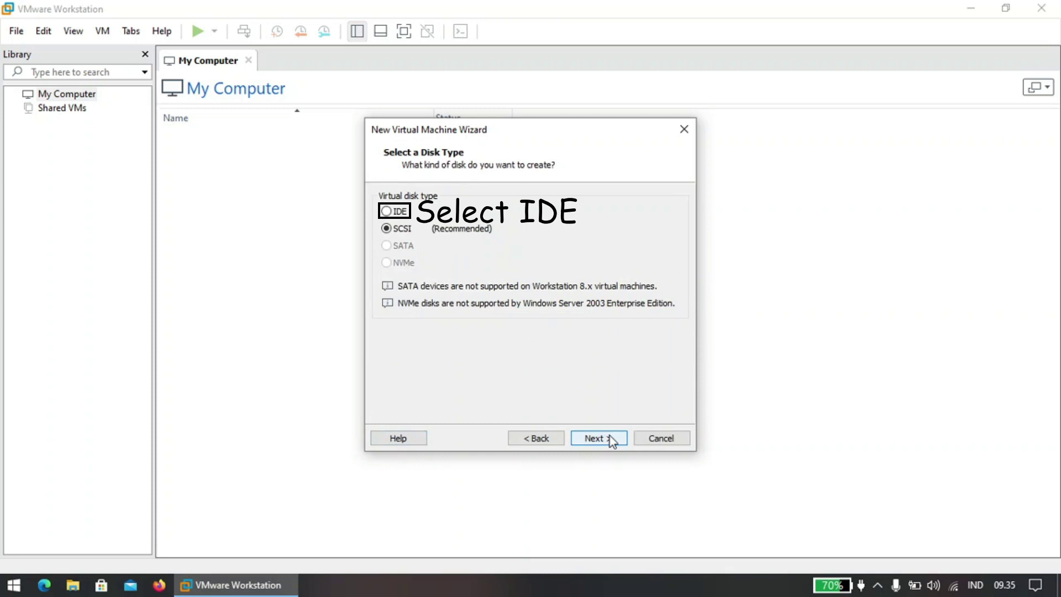
click(401, 213)
click(599, 439)
Create a new 40 GB virtual disk stored as Sigma OS.vmdk.
click(599, 439)
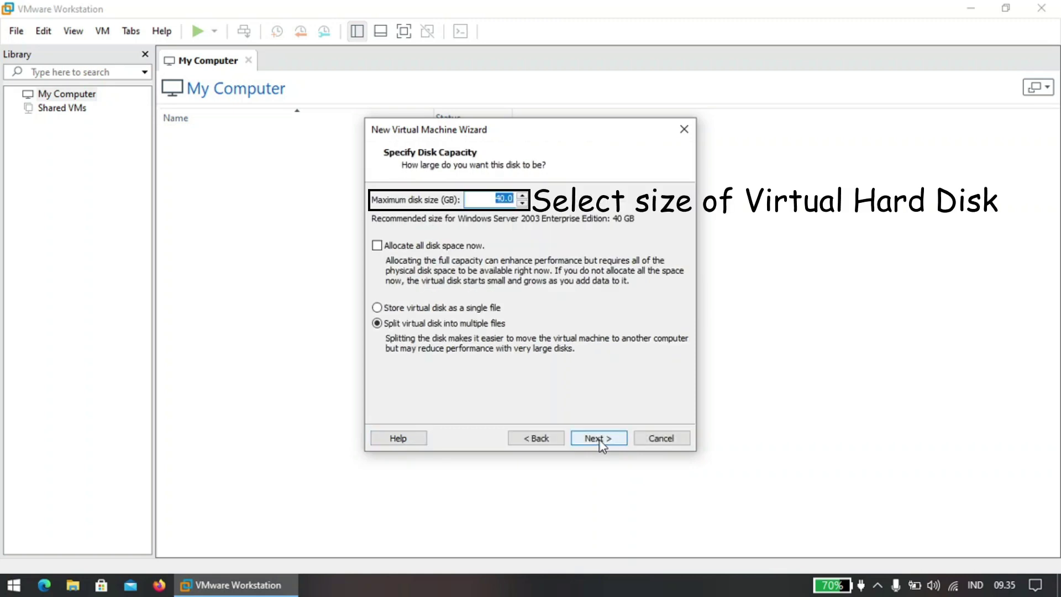
click(599, 440)
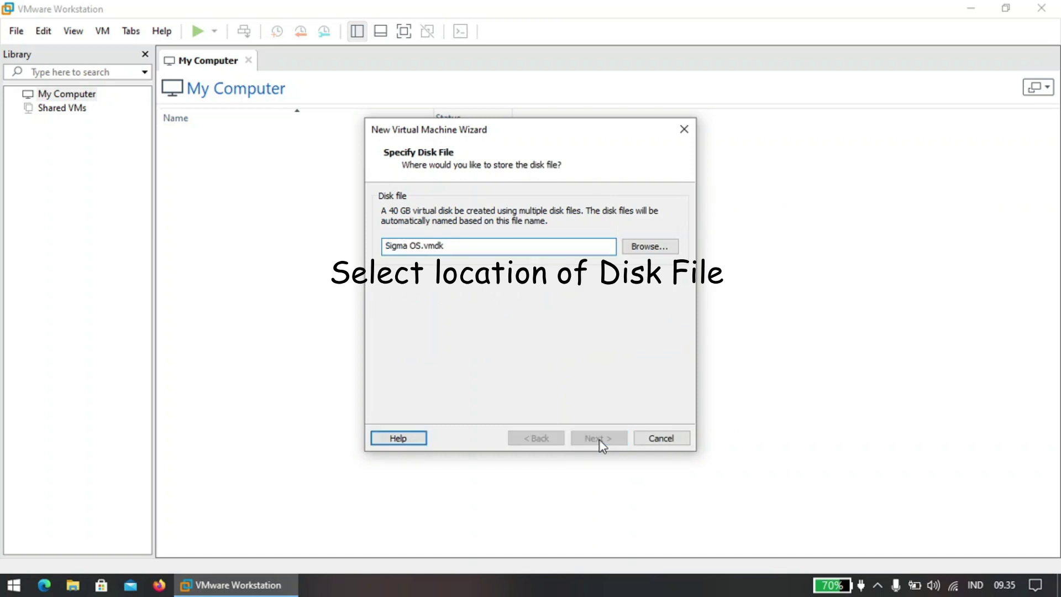
click(599, 439)
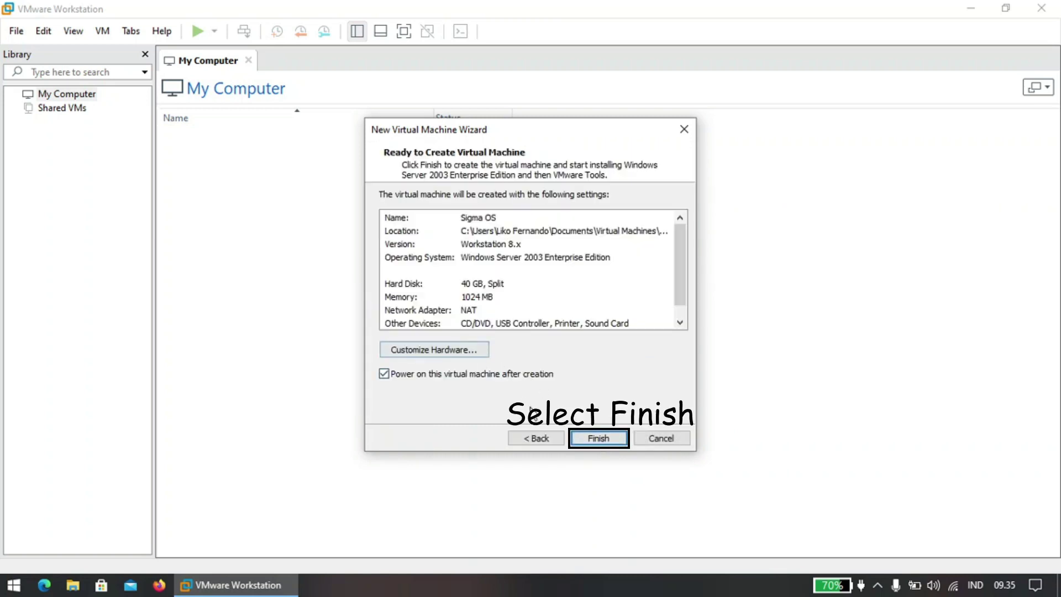
Finish creating the Sigma OS virtual machine and power it on.
click(613, 439)
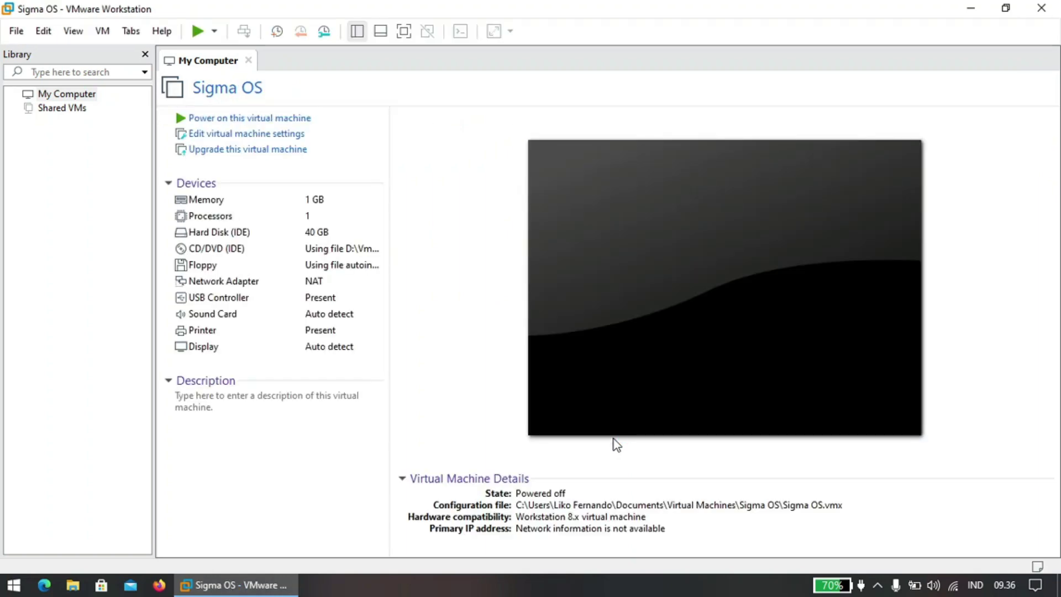
click(613, 434)
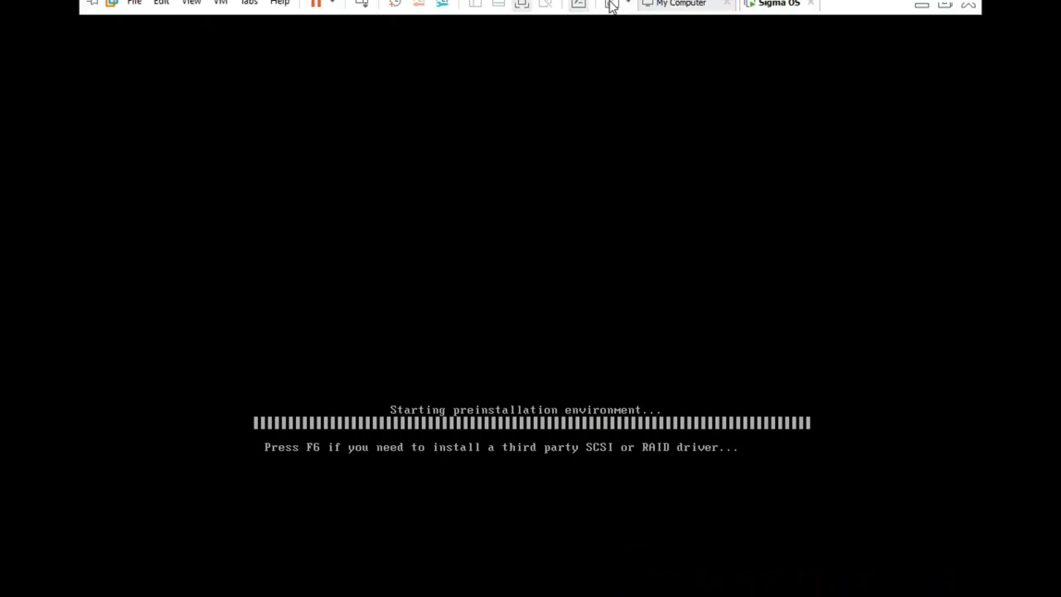
Fit the VM display to the window and give the guest input focus.
click(611, 10)
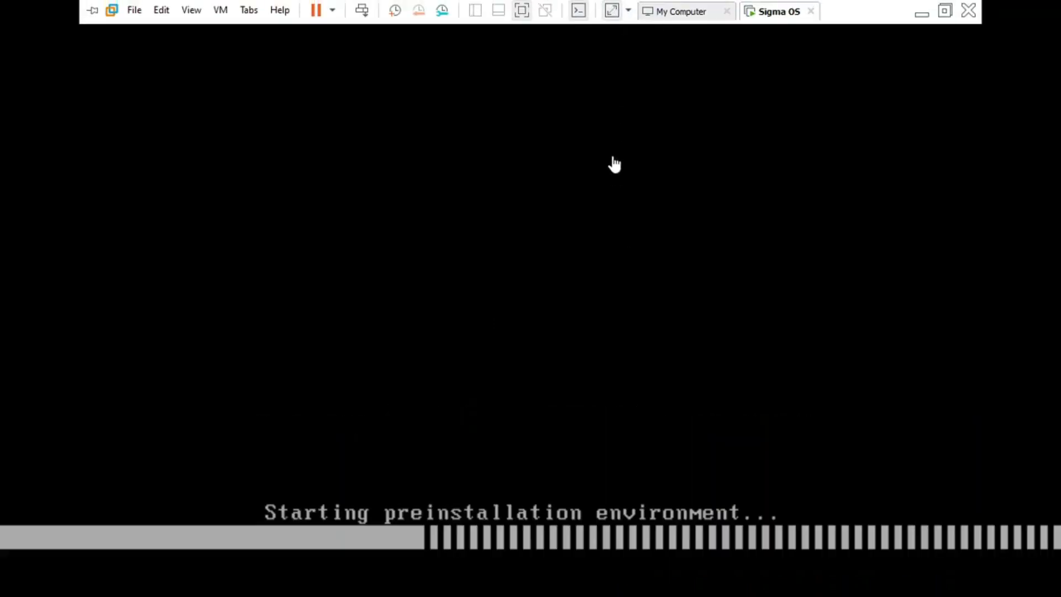
click(651, 300)
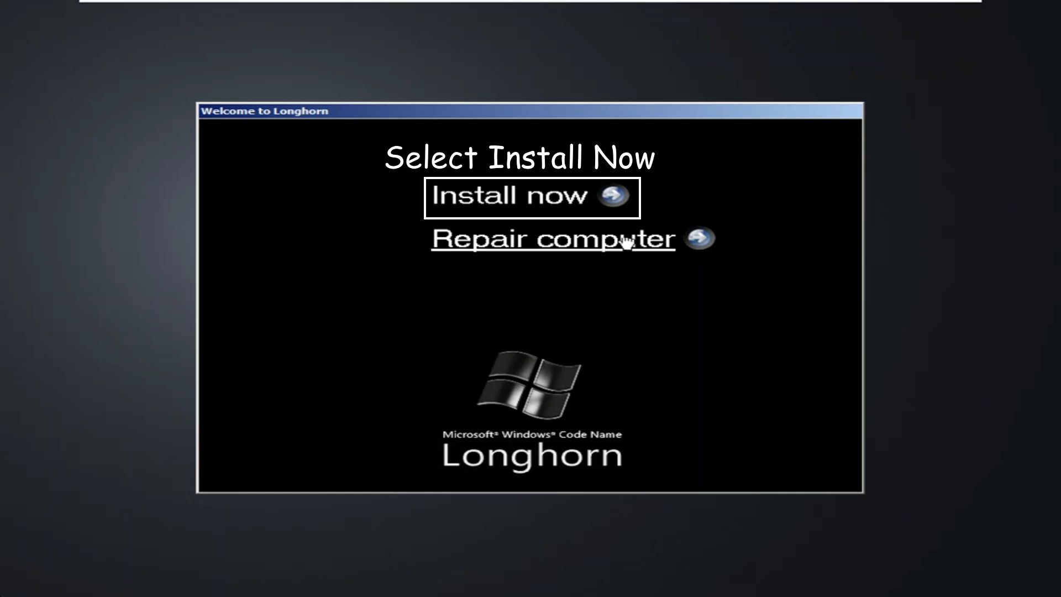
Start the Longhorn install, enter the product key, and accept the license terms.
click(550, 215)
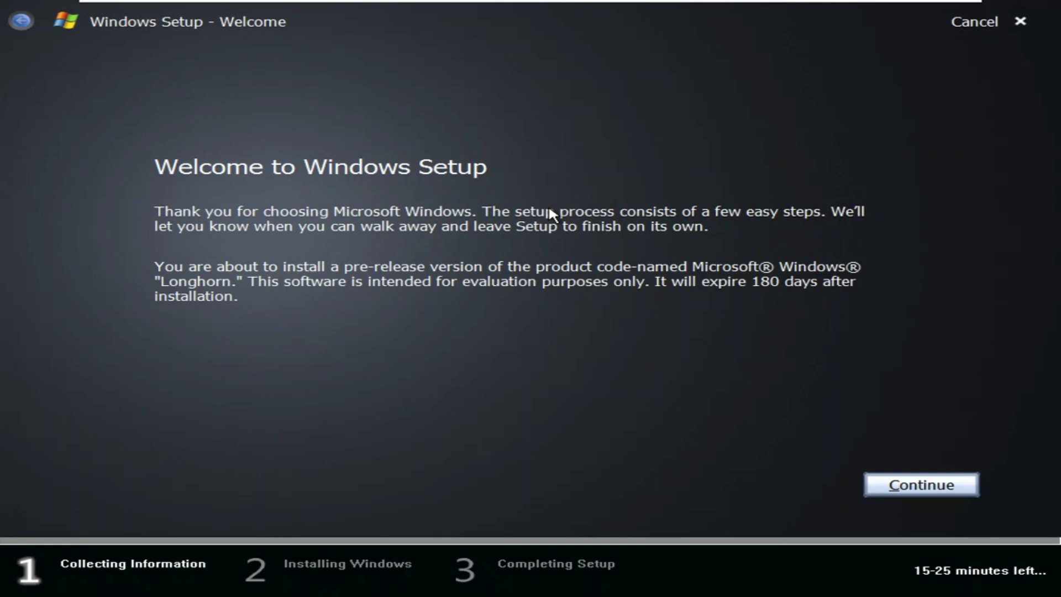
click(950, 493)
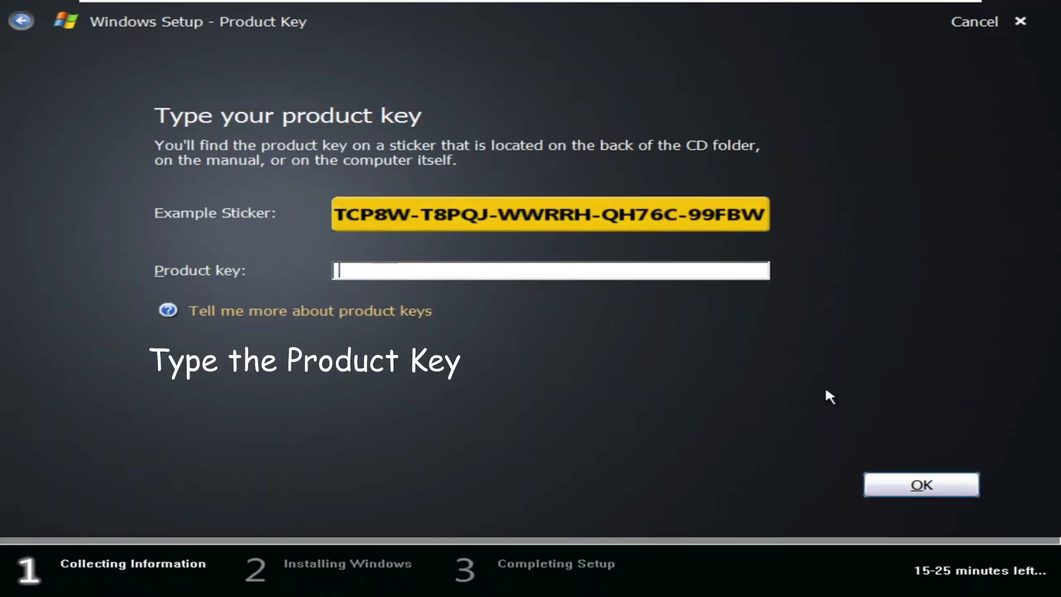
text(TCP8W-T8P)
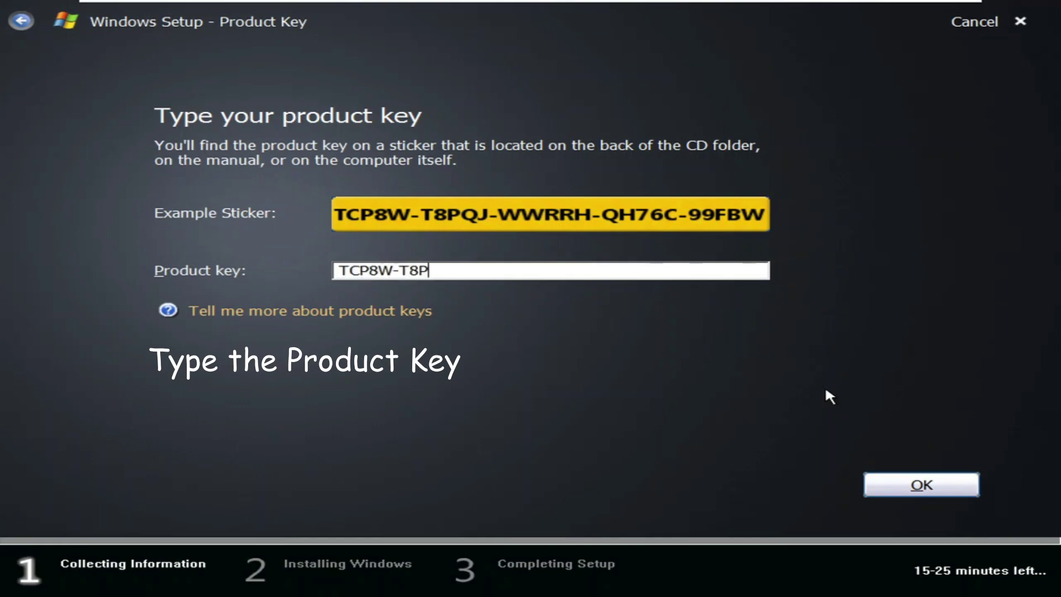
text(QJ-WWRRH)
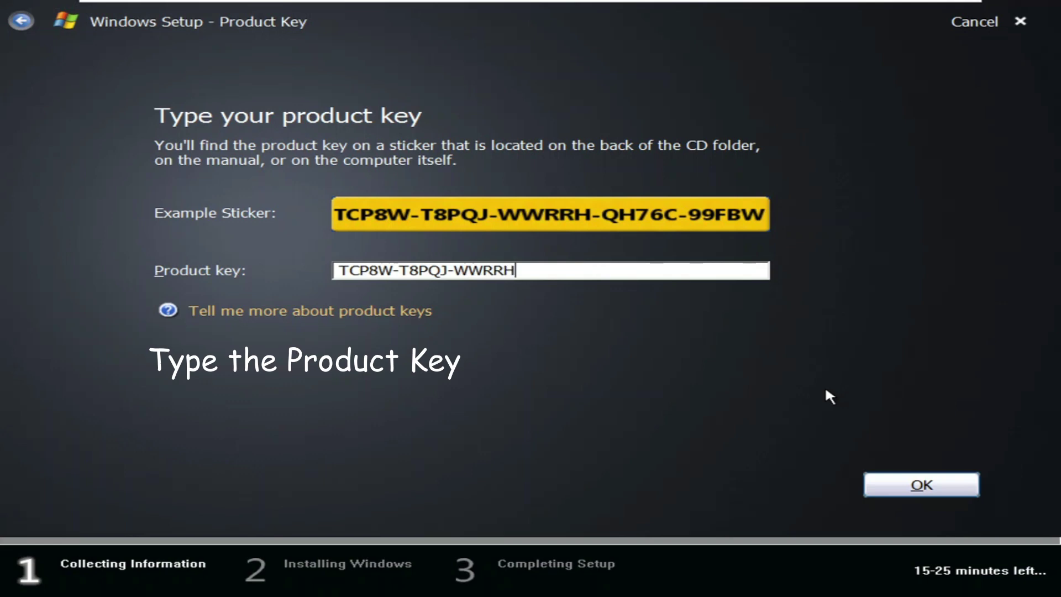
text(-QH76C-99FBW)
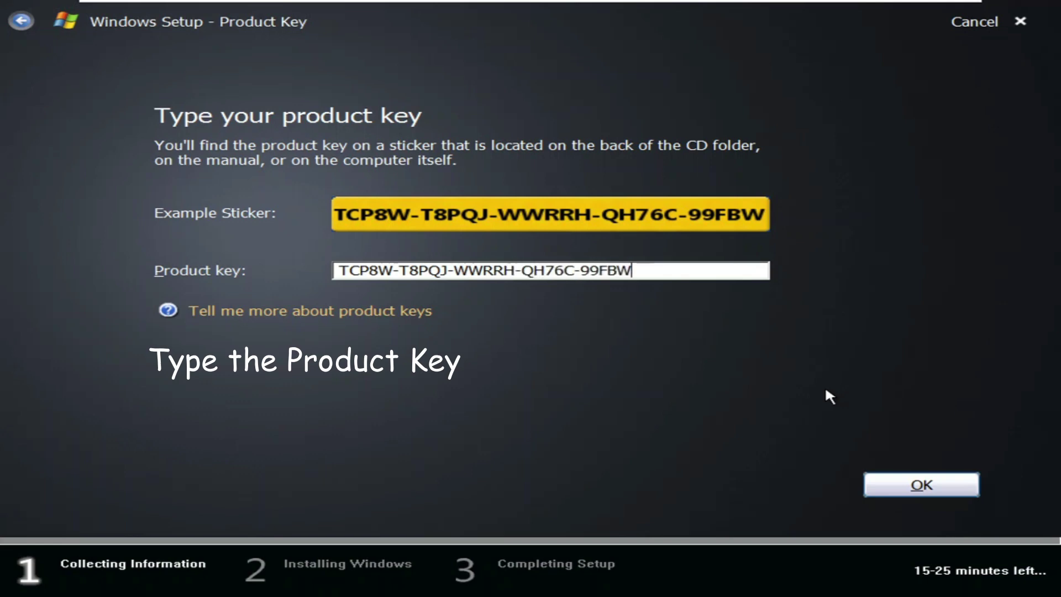
click(922, 482)
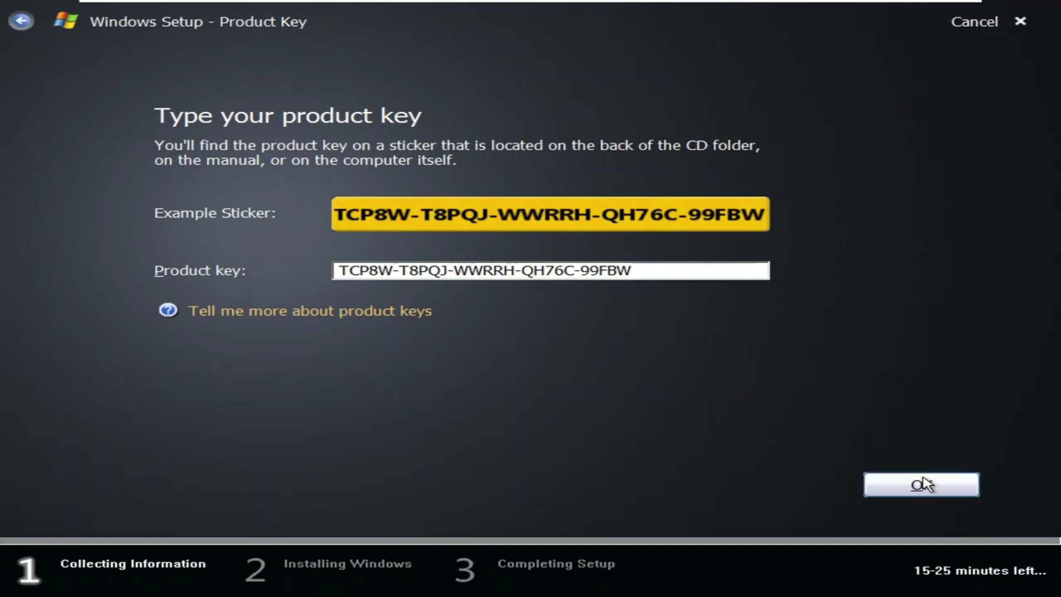
click(365, 423)
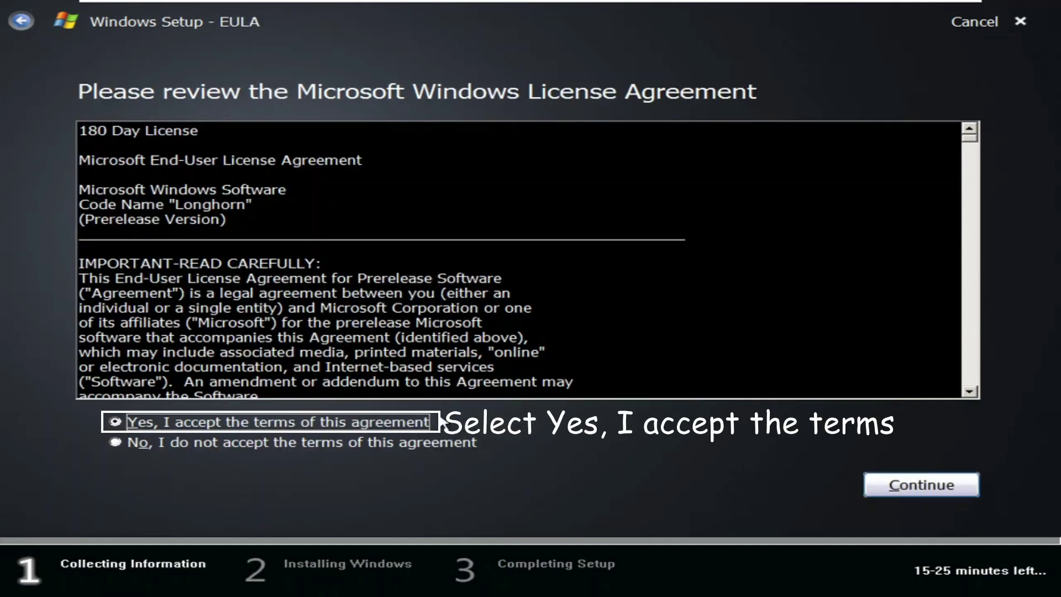
Create a new 40954 MB partition on Disk 0 as install location and start copying files.
click(884, 485)
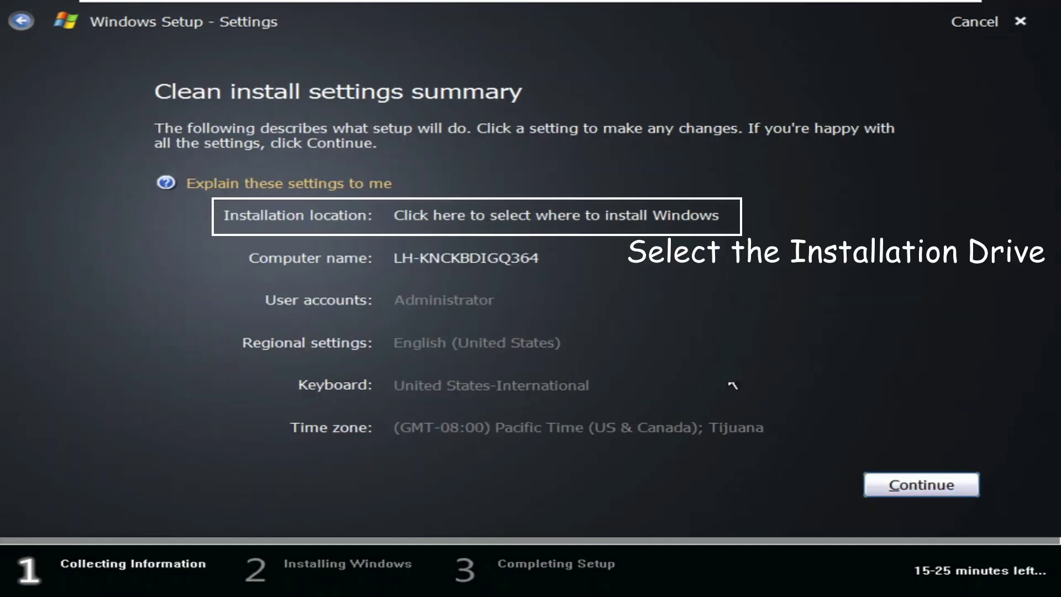
click(534, 226)
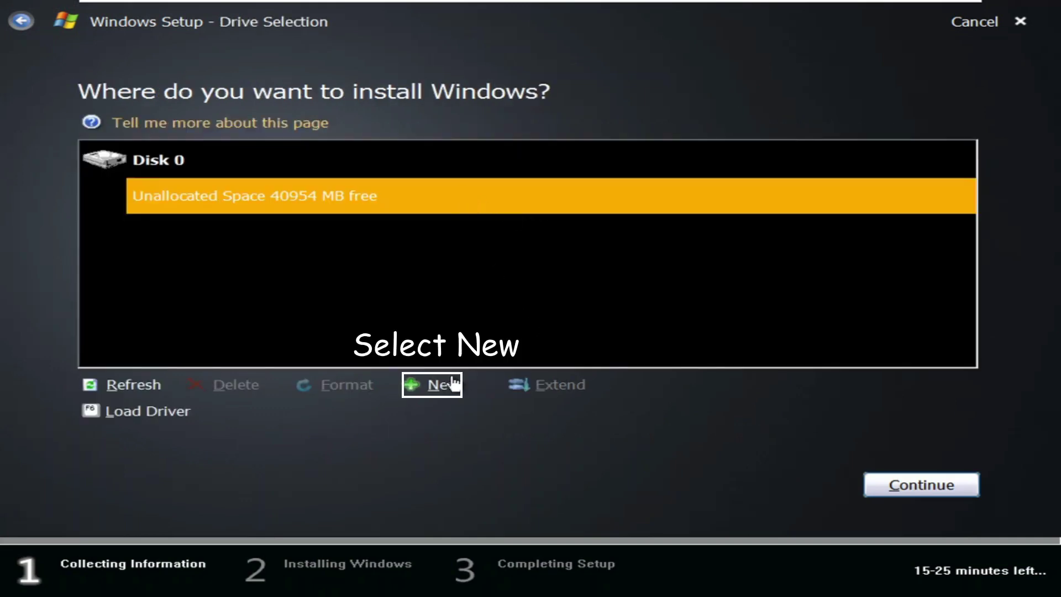
click(442, 385)
click(741, 450)
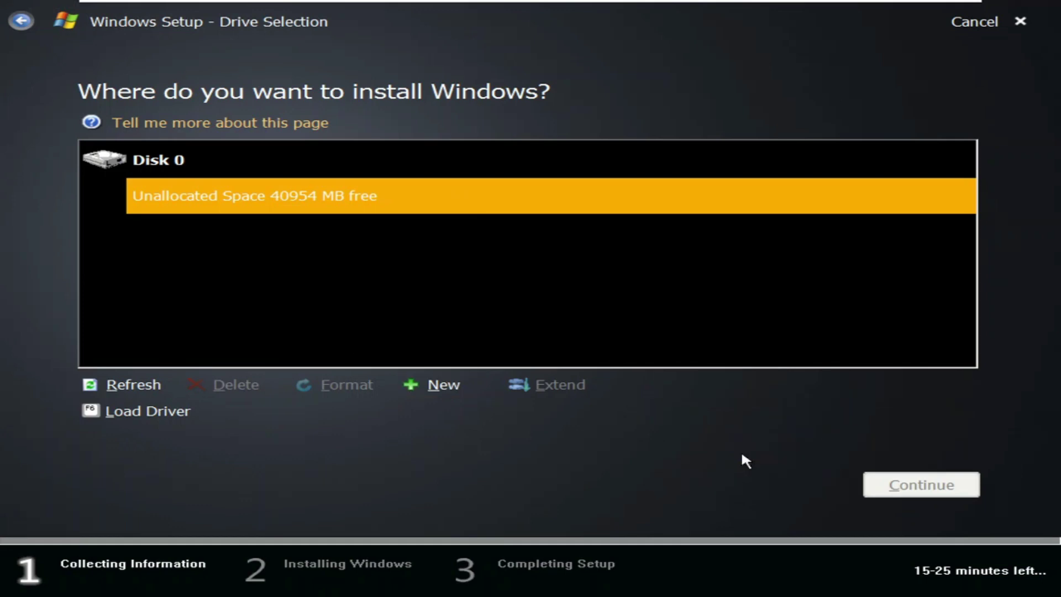
click(896, 484)
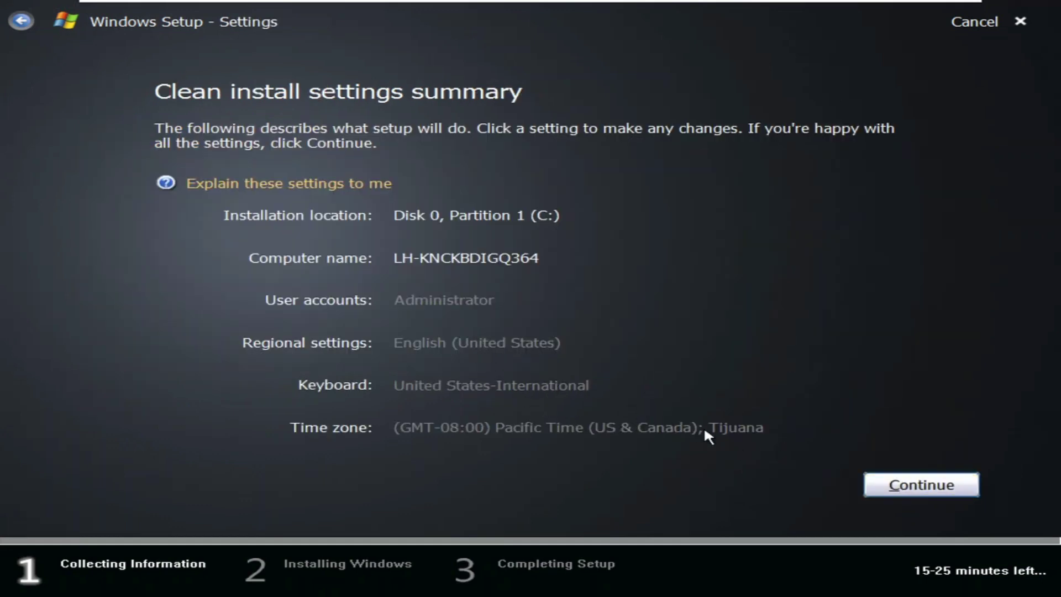
click(906, 492)
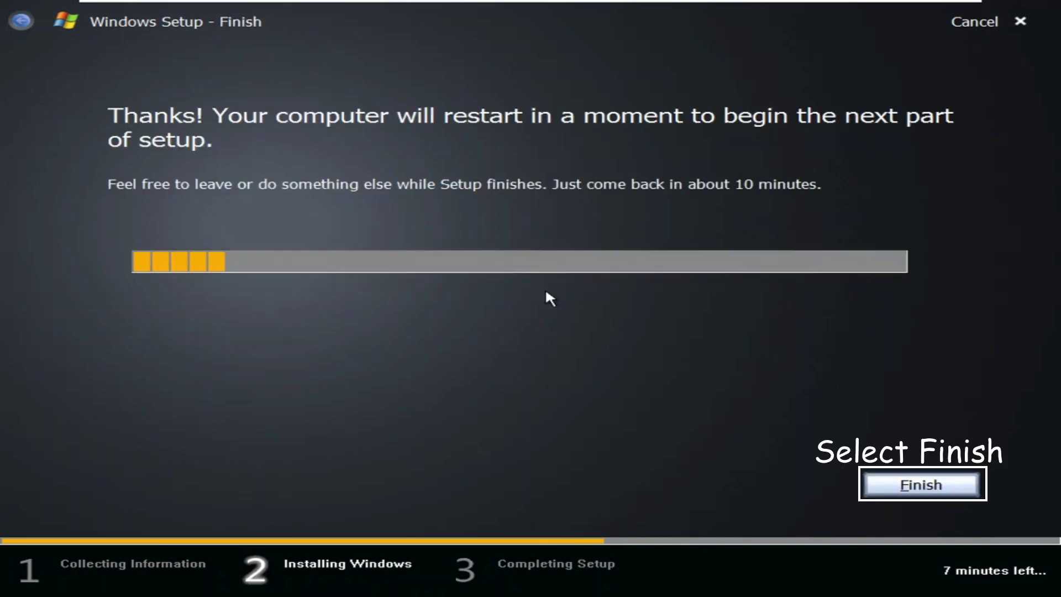
Finish the first setup phase so the VM restarts into Longhorn.
click(920, 485)
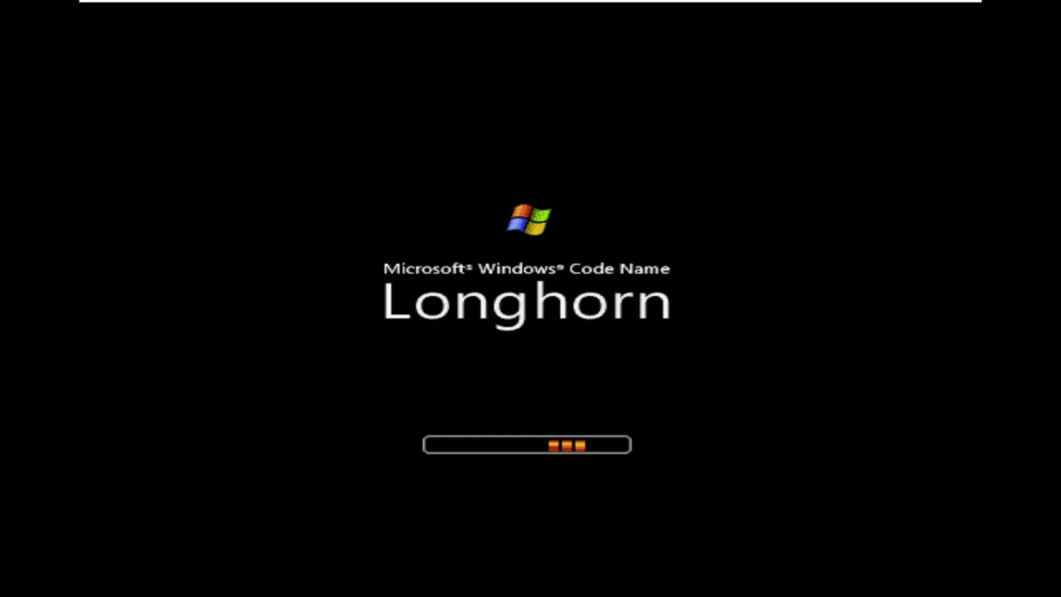
Click into the VM while Longhorn boots from disk to its Ctrl+Alt+Delete logon screen.
click(531, 7)
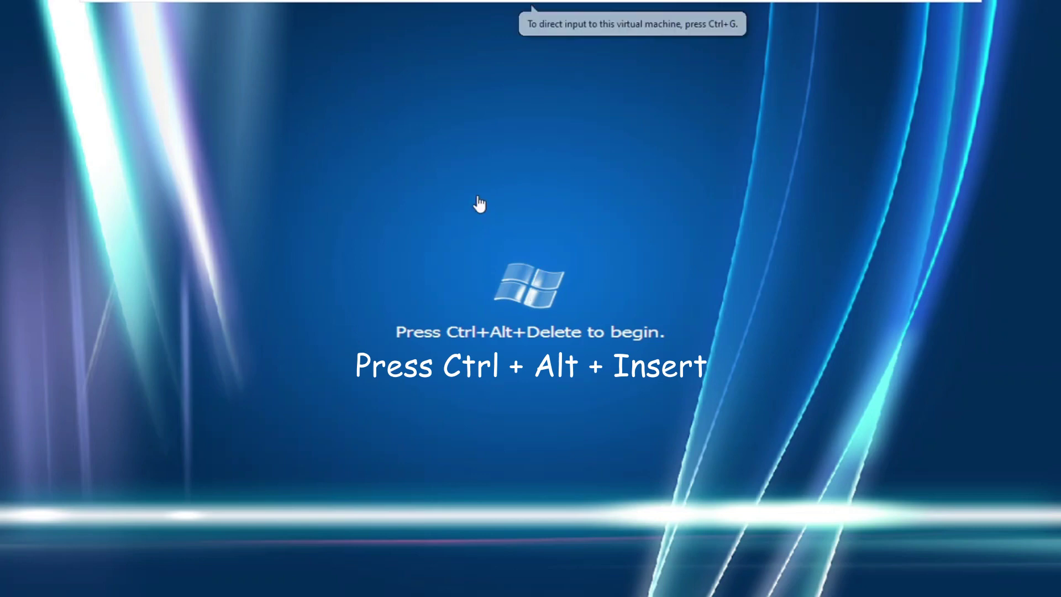
Log on as Administrator via Ctrl+Alt+Insert and cancel the audio and base system device hardware wizards.
key(ctrl+alt+Insert)
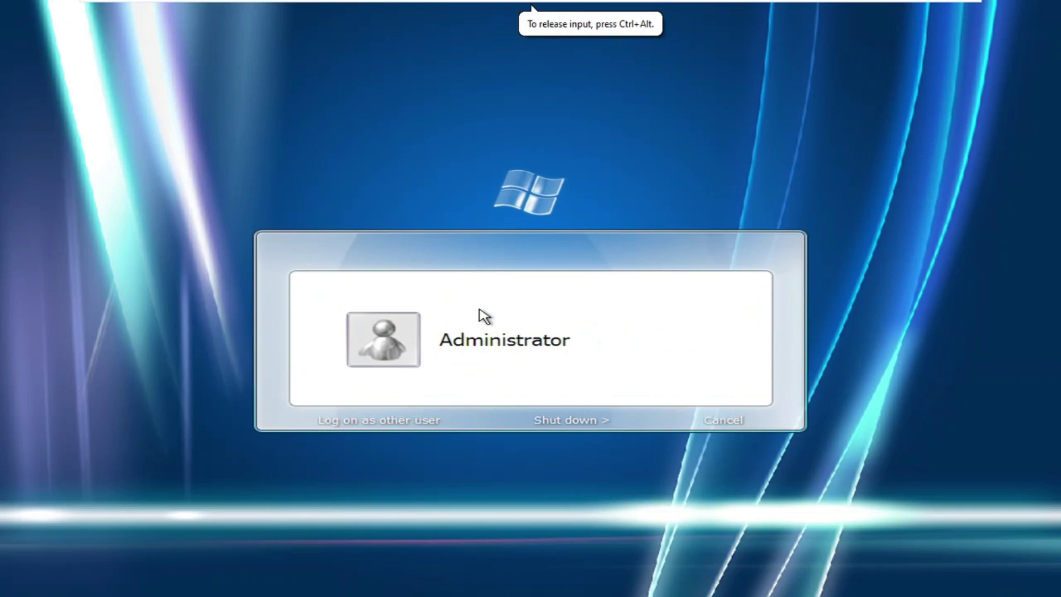
click(385, 355)
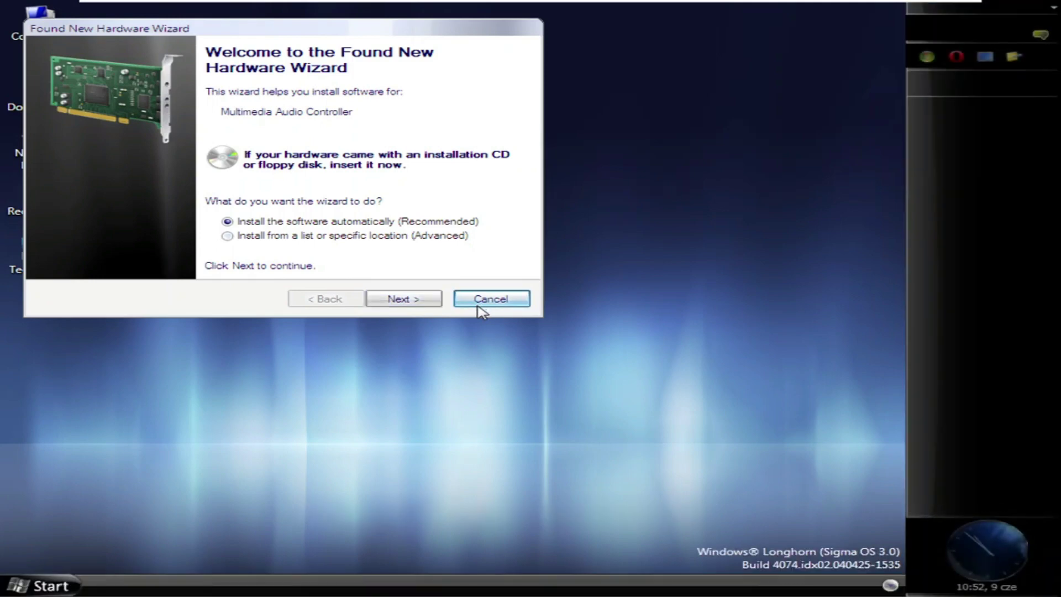
click(478, 302)
click(591, 384)
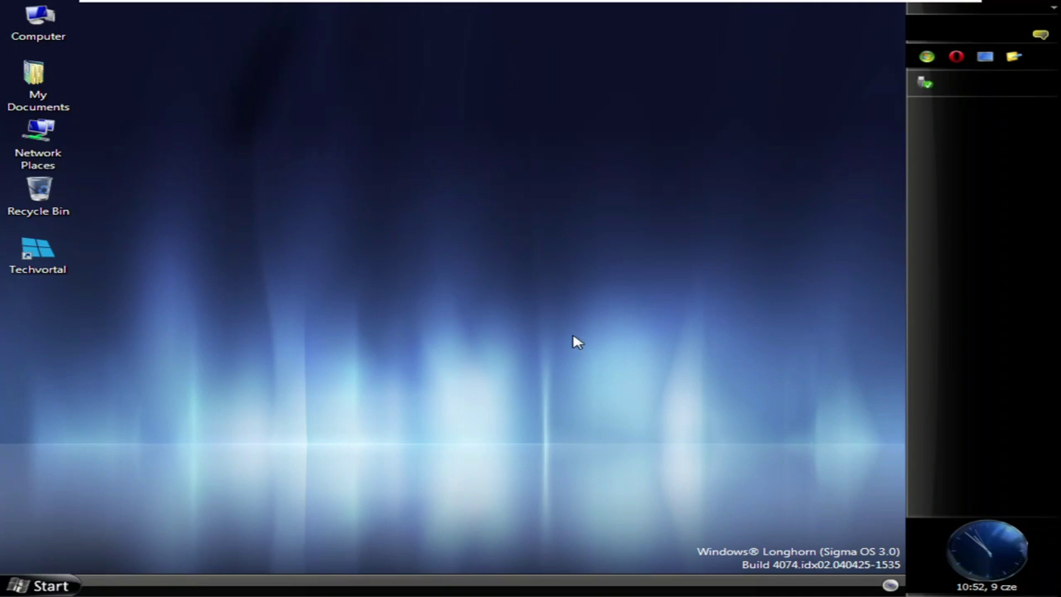
Look through the VM and display view menus, then click the guest desktop to capture input.
mouse_move(439, 1)
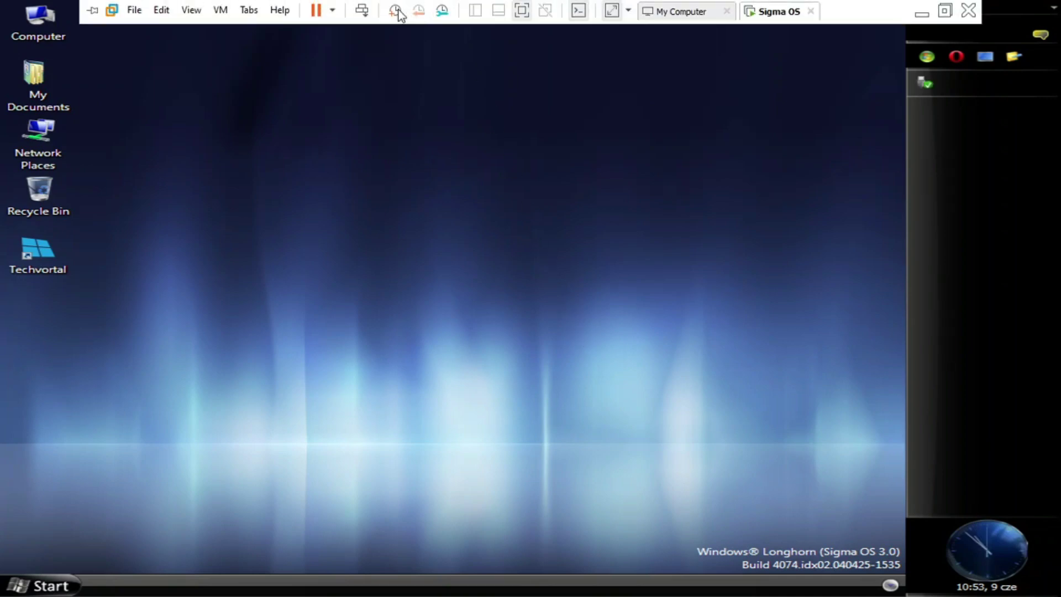
click(221, 10)
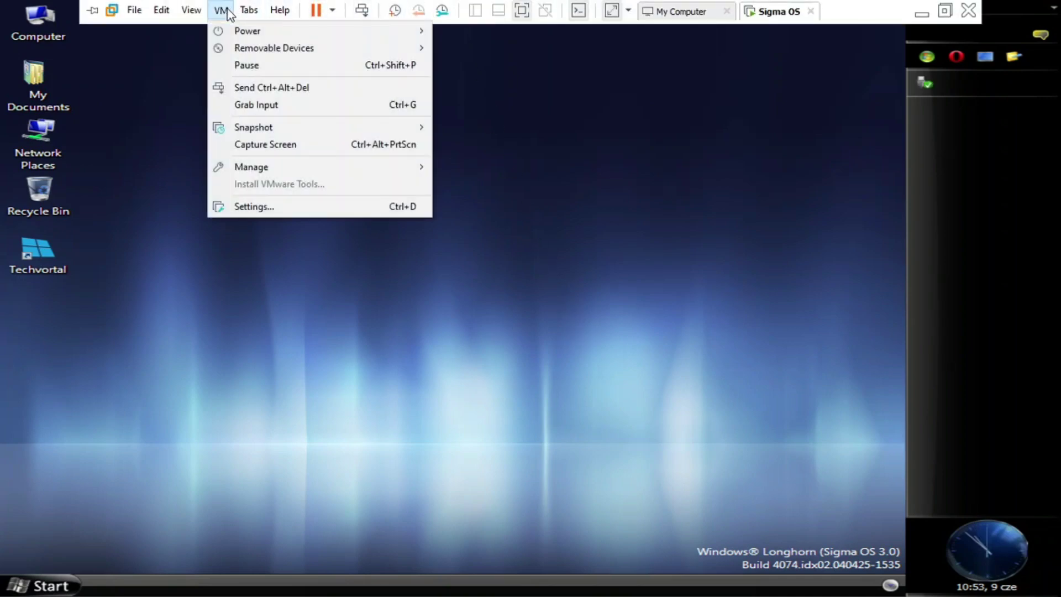
mouse_move(276, 49)
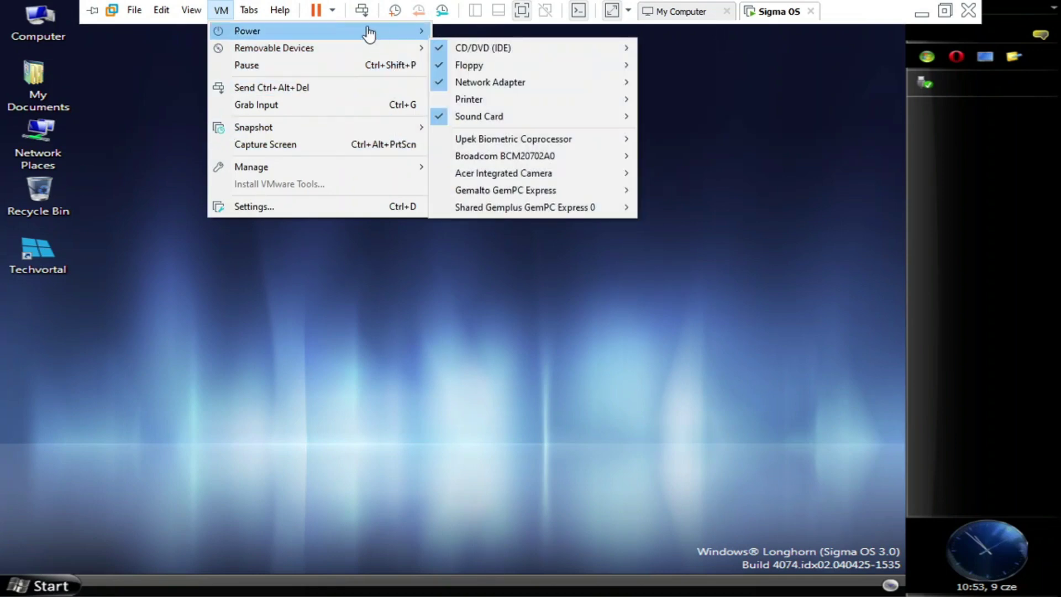
click(211, 11)
click(192, 10)
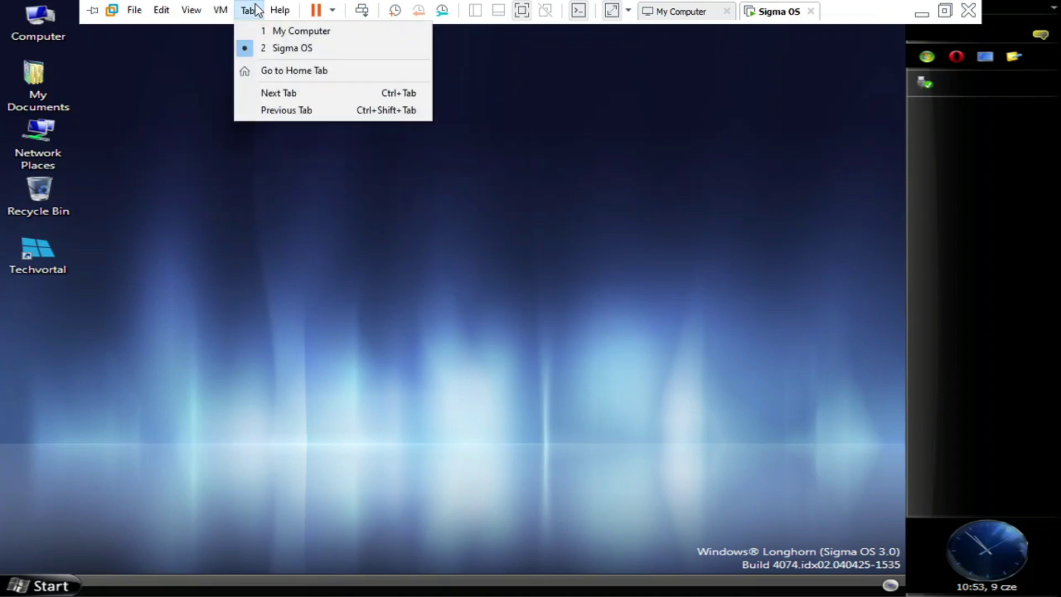
mouse_move(130, 26)
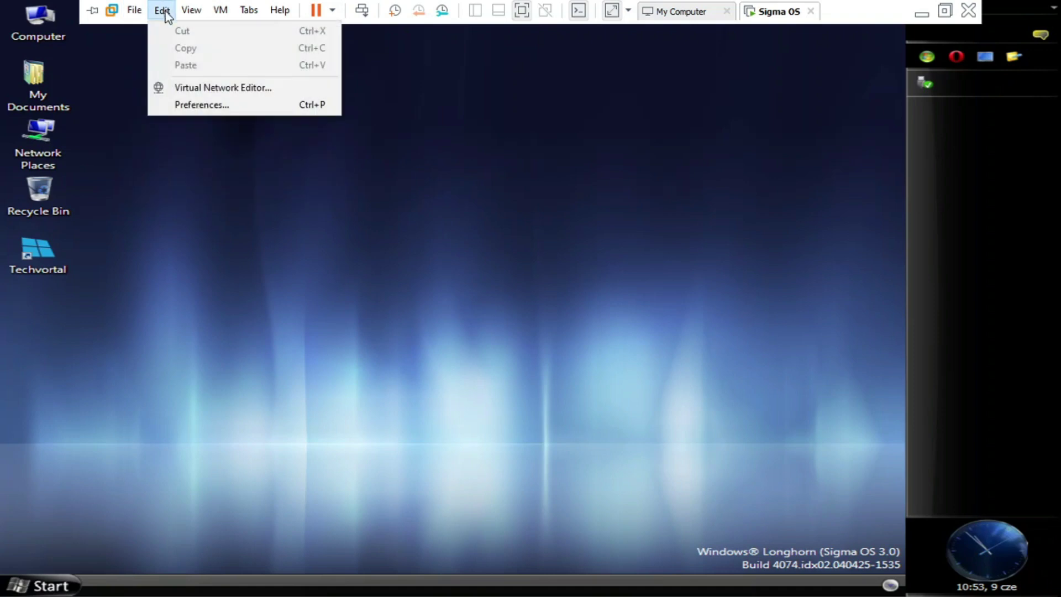
mouse_move(189, 14)
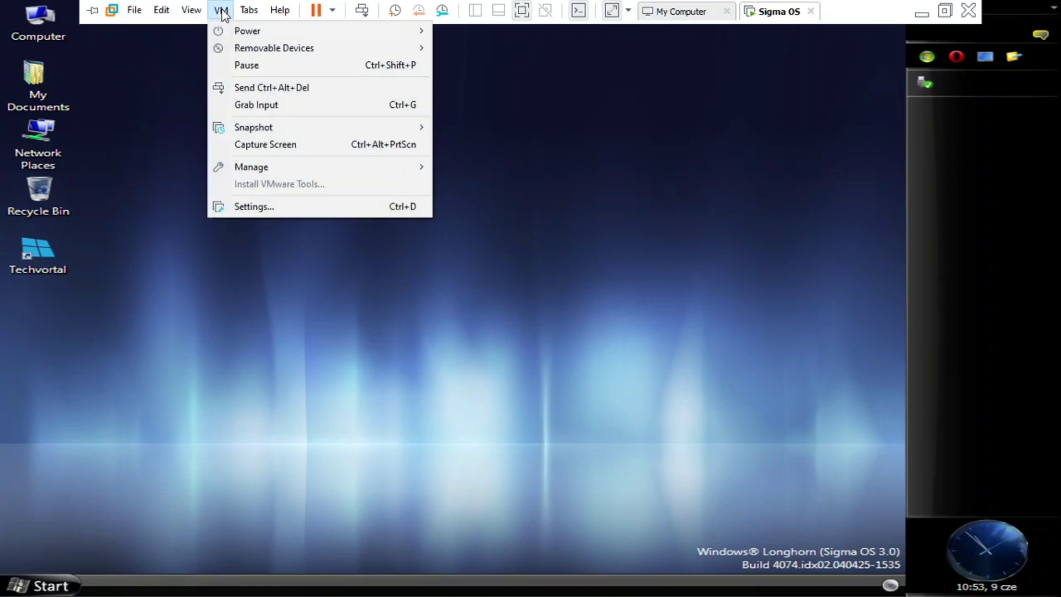
click(393, 284)
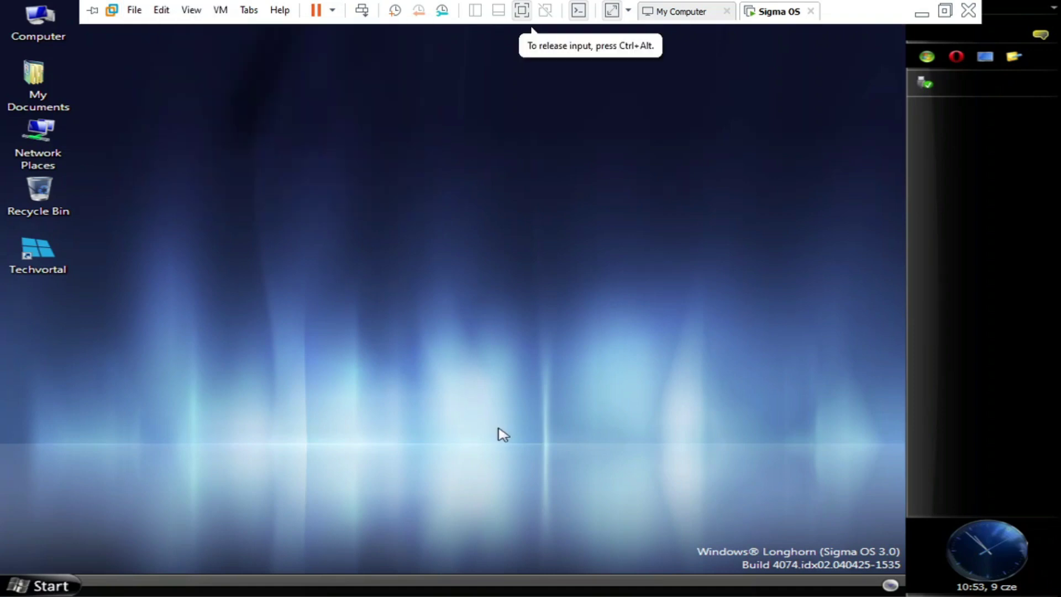
Open Computer's System Properties from the guest Start menu, showing Sigma OS 3.0 and 1.00 GB RAM.
right_click(341, 198)
click(259, 231)
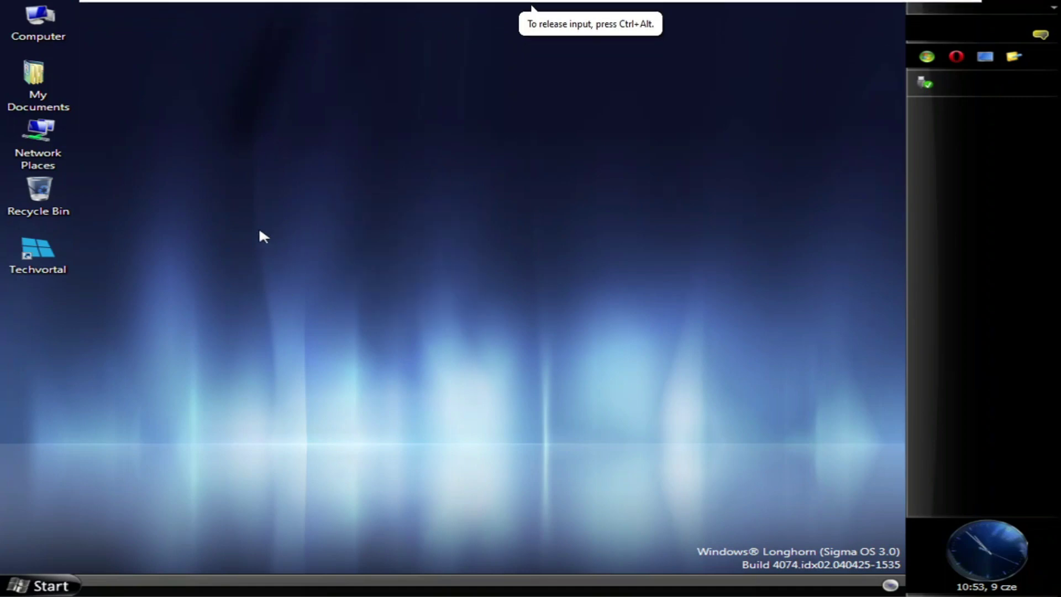
click(41, 586)
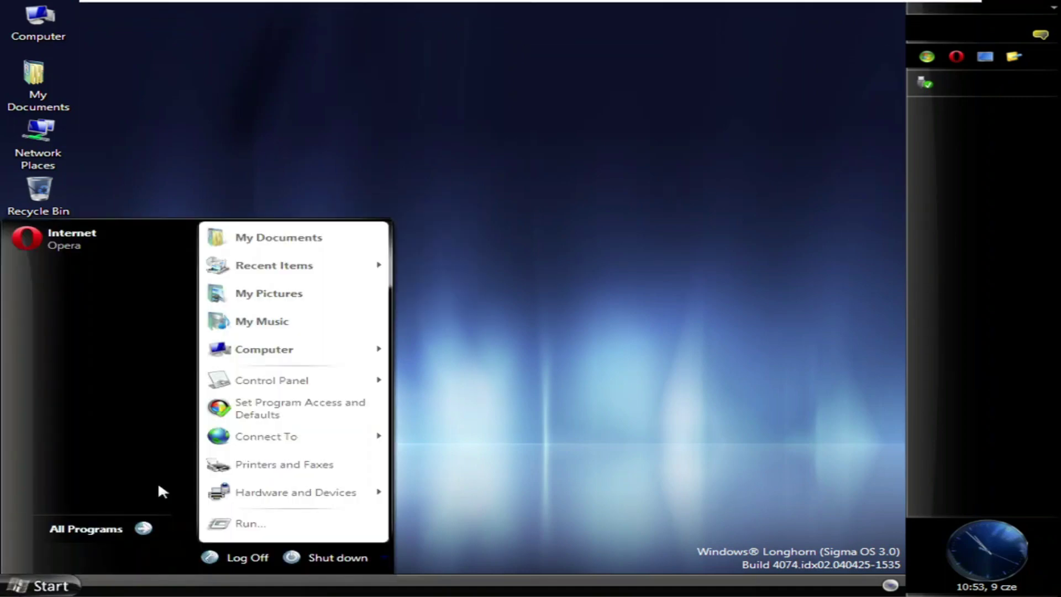
right_click(274, 347)
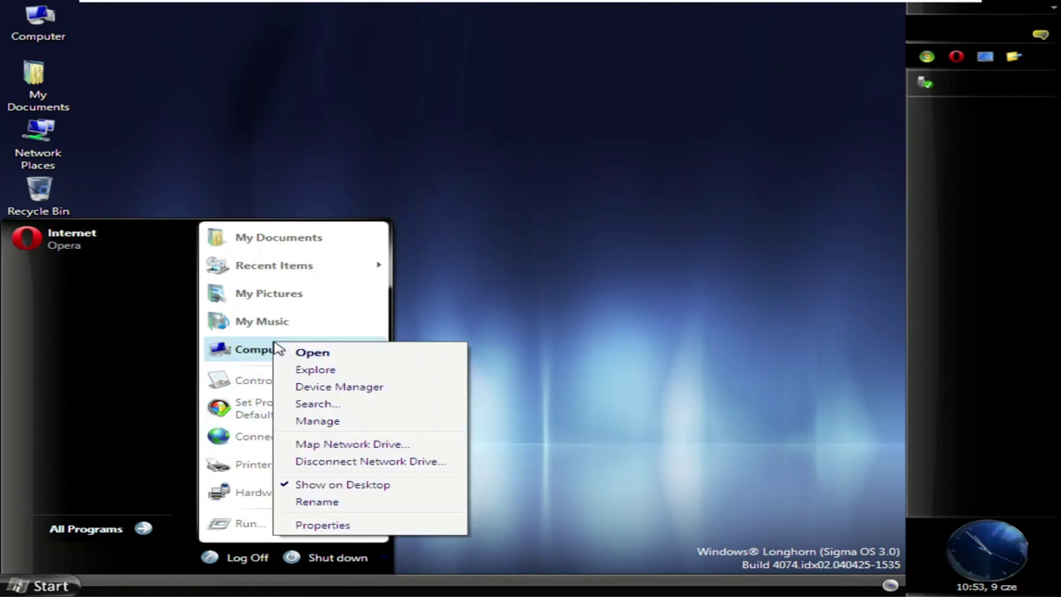
click(426, 525)
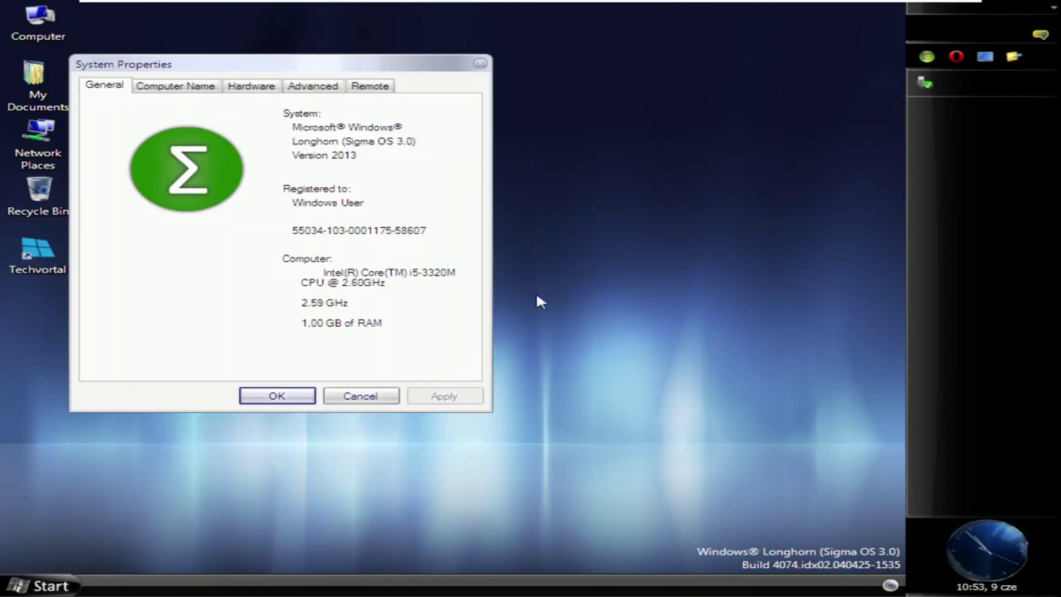
Bring System Properties back into focus and close the Opera browser window.
click(577, 264)
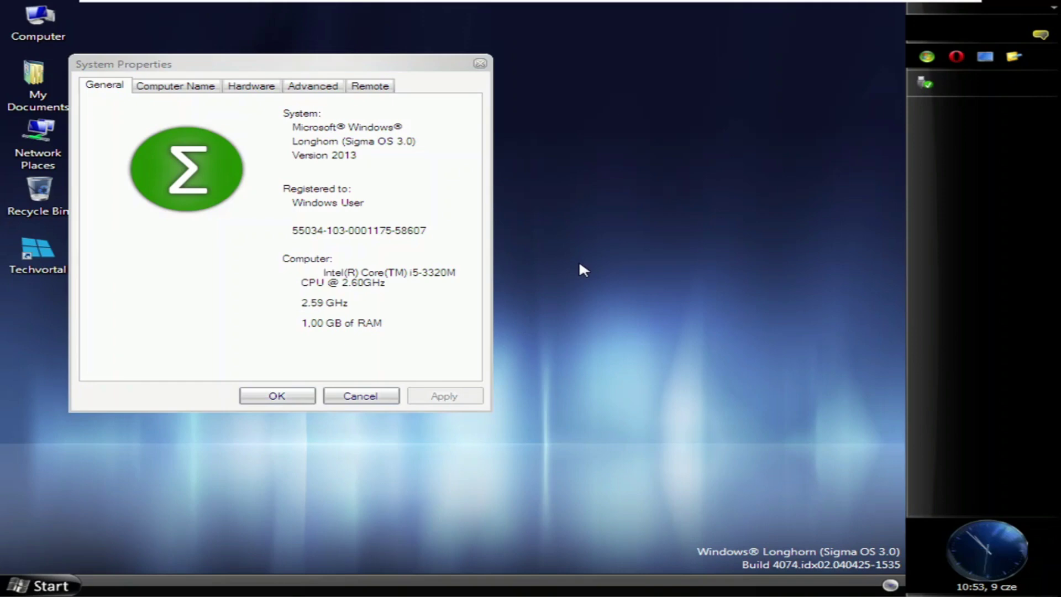
key(super)
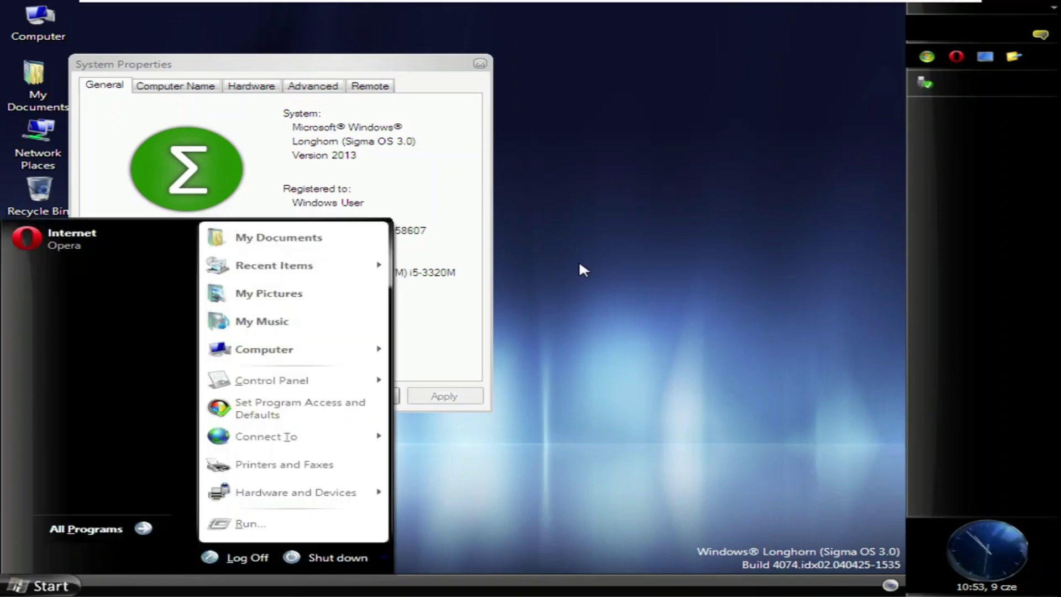
key(super)
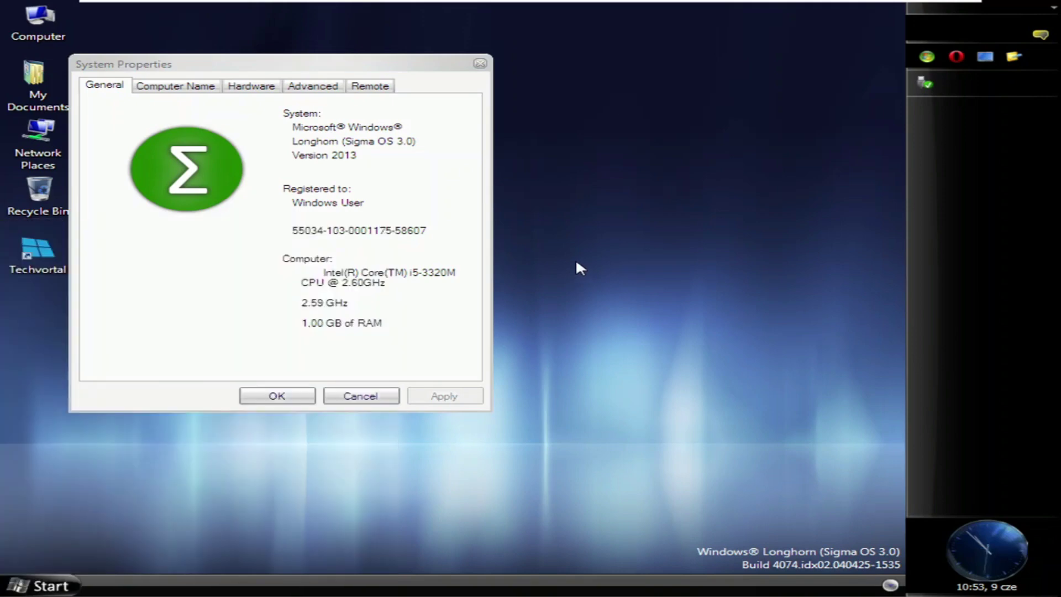
key(alt+Tab)
click(896, 8)
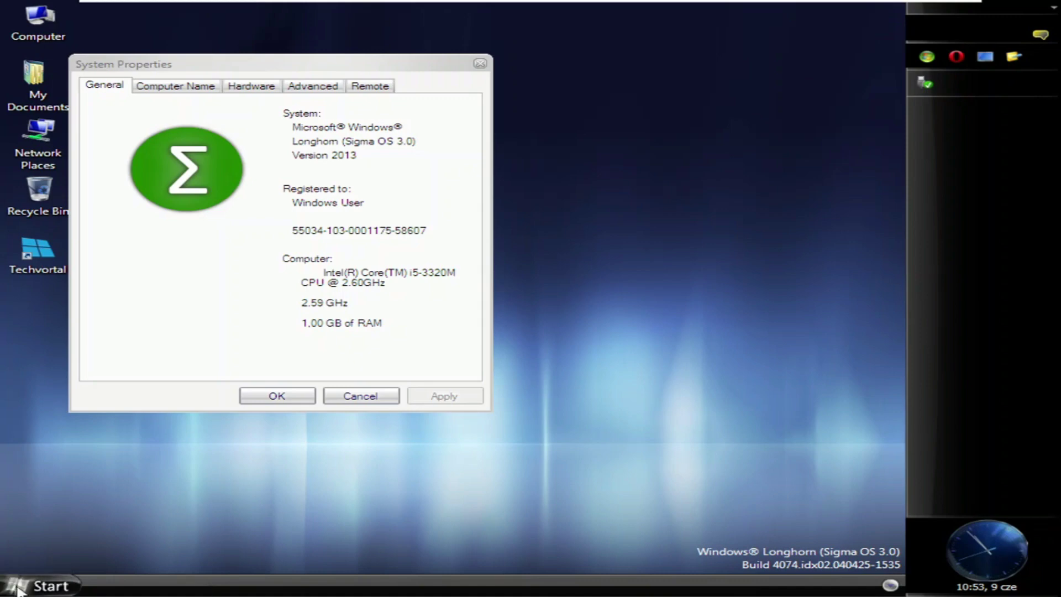
Run winver to show About Windows build 4074, placing it right of System Properties.
key(super+r)
text(cmdwi)
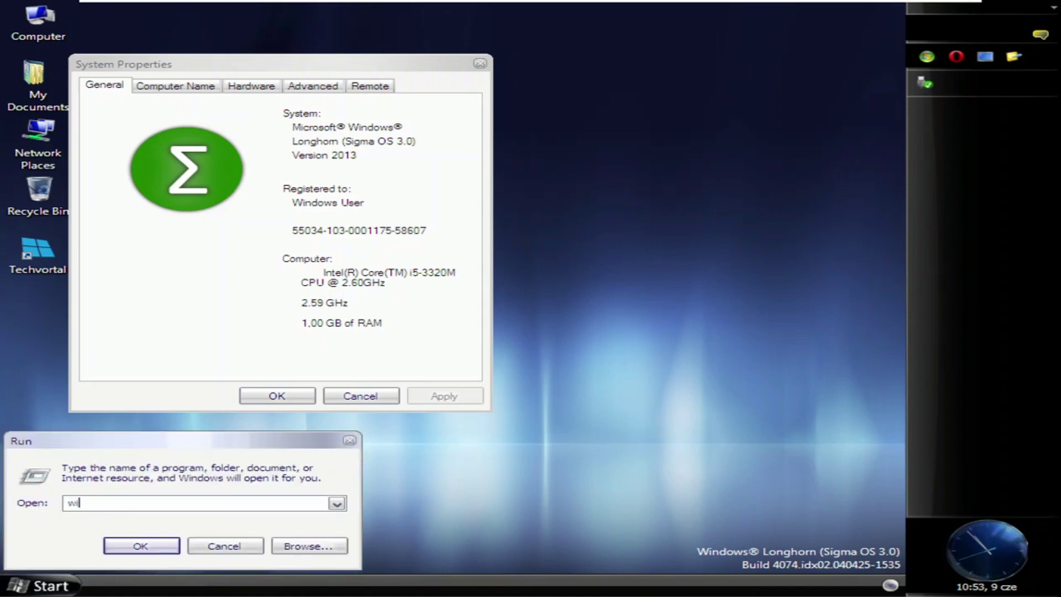
text(nver)
key(Return)
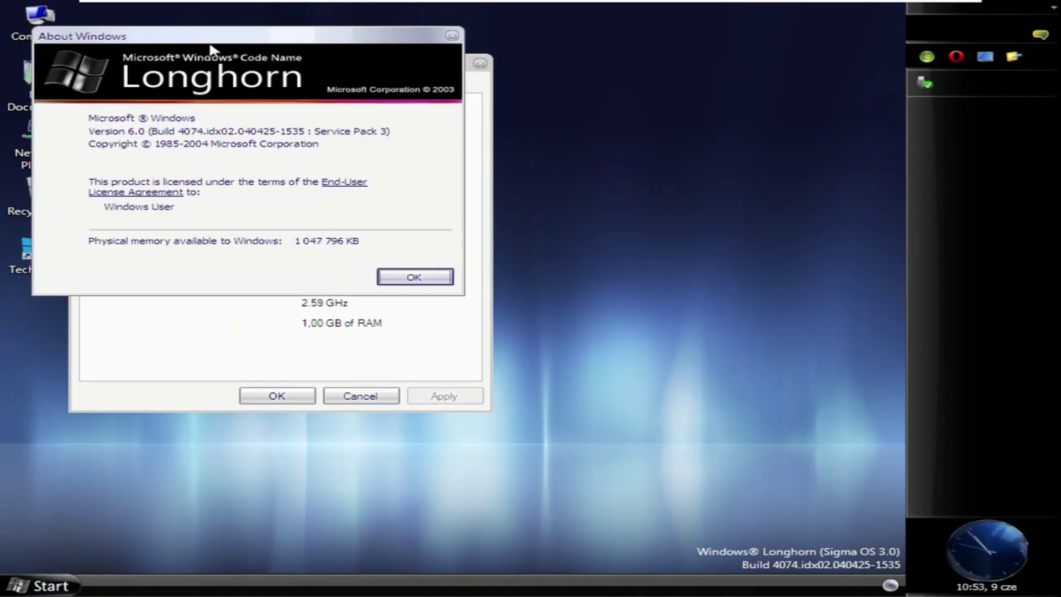
drag(343, 42, 772, 284)
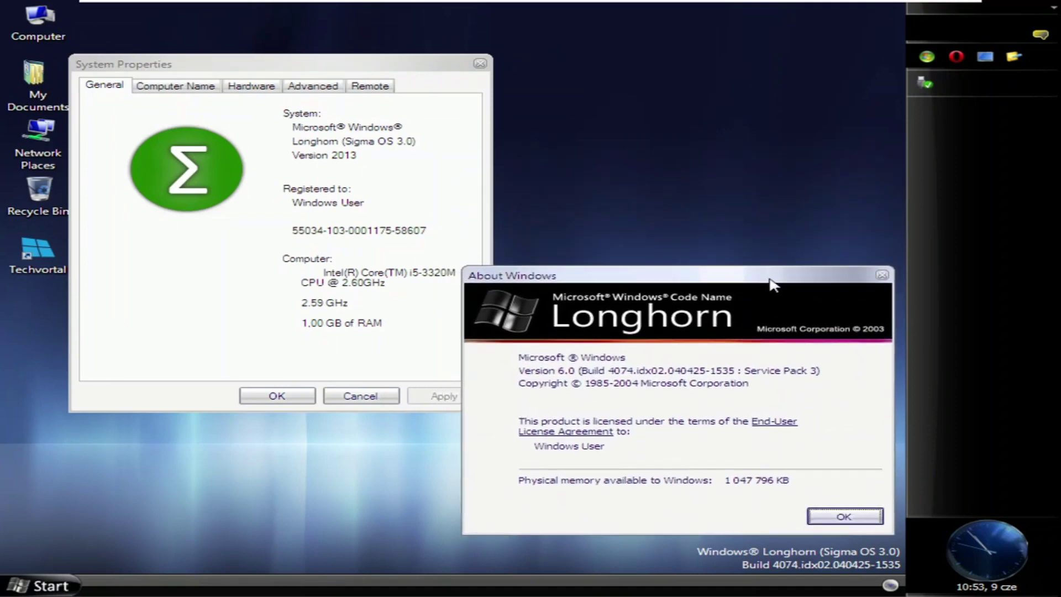
drag(313, 68, 284, 64)
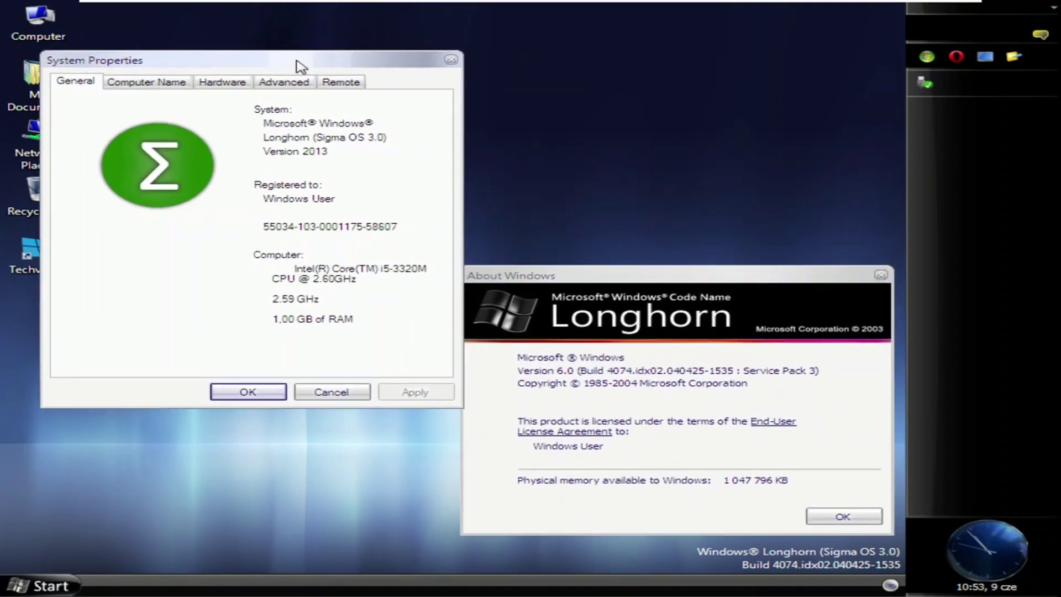
Set the guest screen resolution to 1366 by 768 in Display Properties and keep it.
right_click(532, 87)
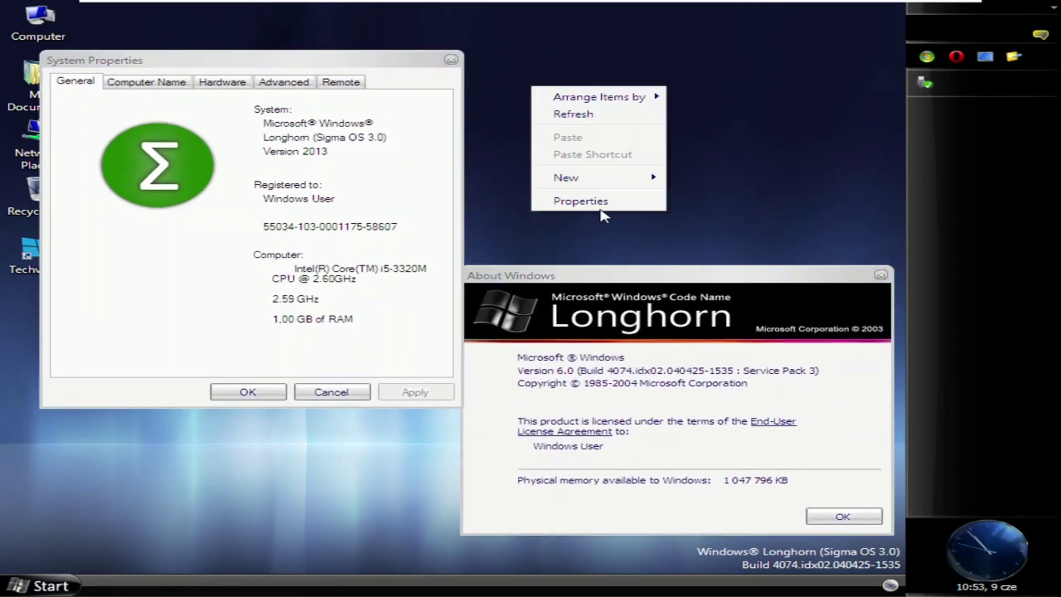
click(601, 203)
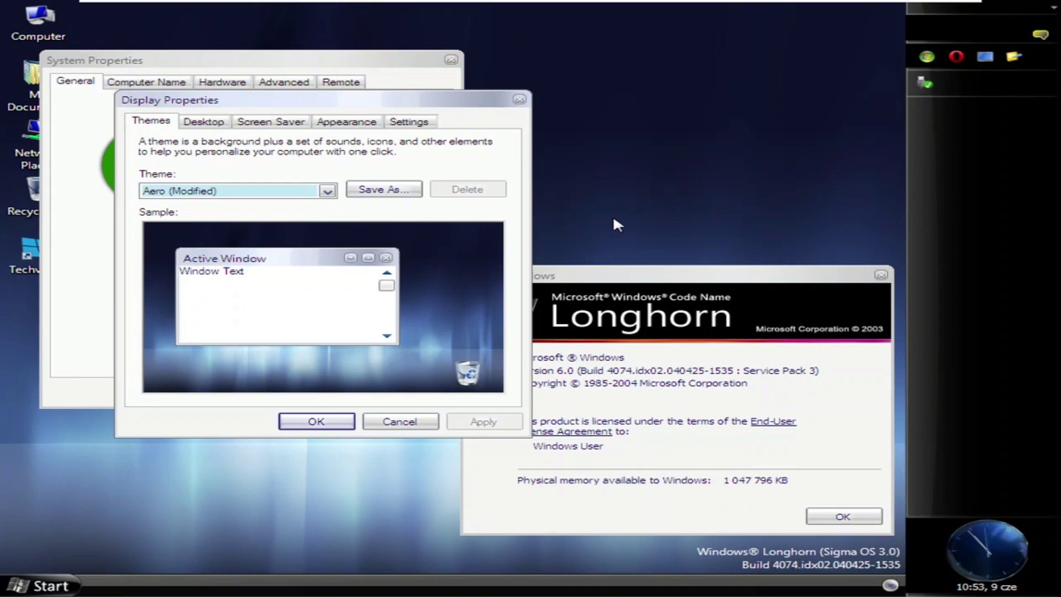
click(419, 120)
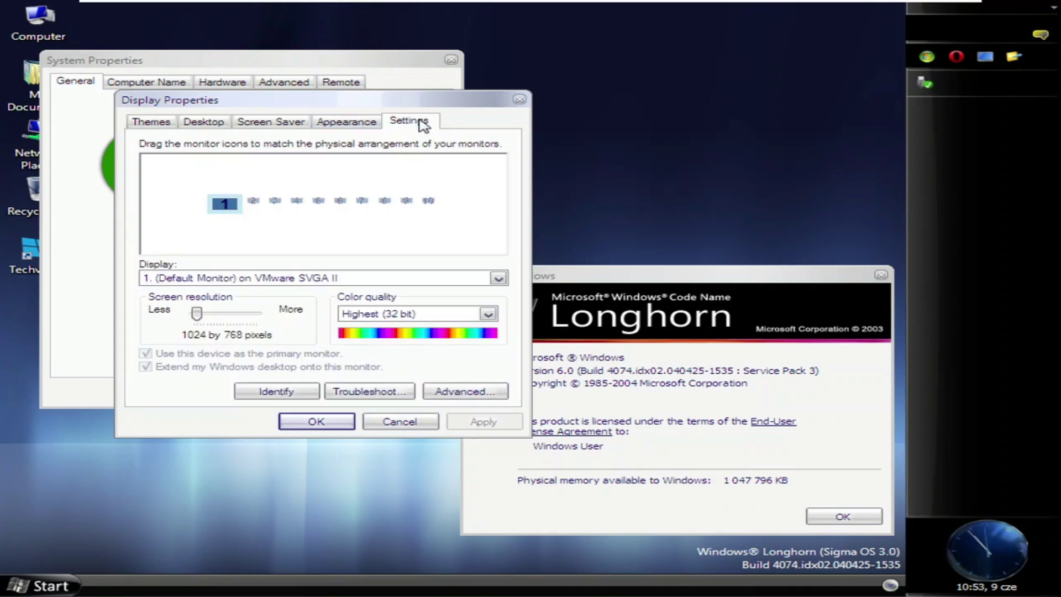
mouse_move(243, 316)
mouse_down()
mouse_move(228, 323)
mouse_move(208, 312)
mouse_move(232, 321)
mouse_up()
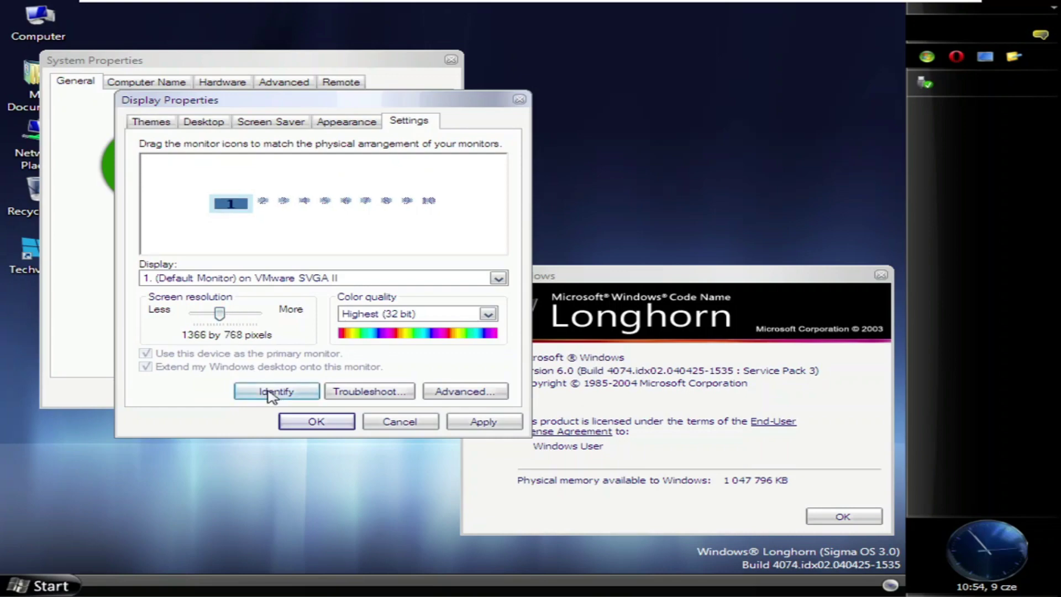
click(316, 421)
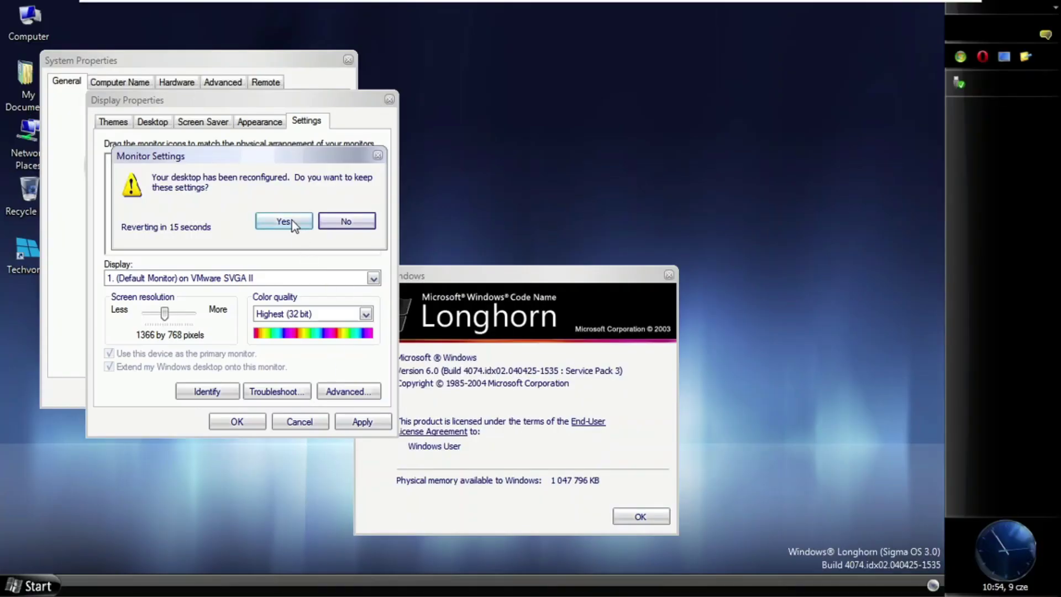
click(284, 222)
drag(551, 275, 781, 275)
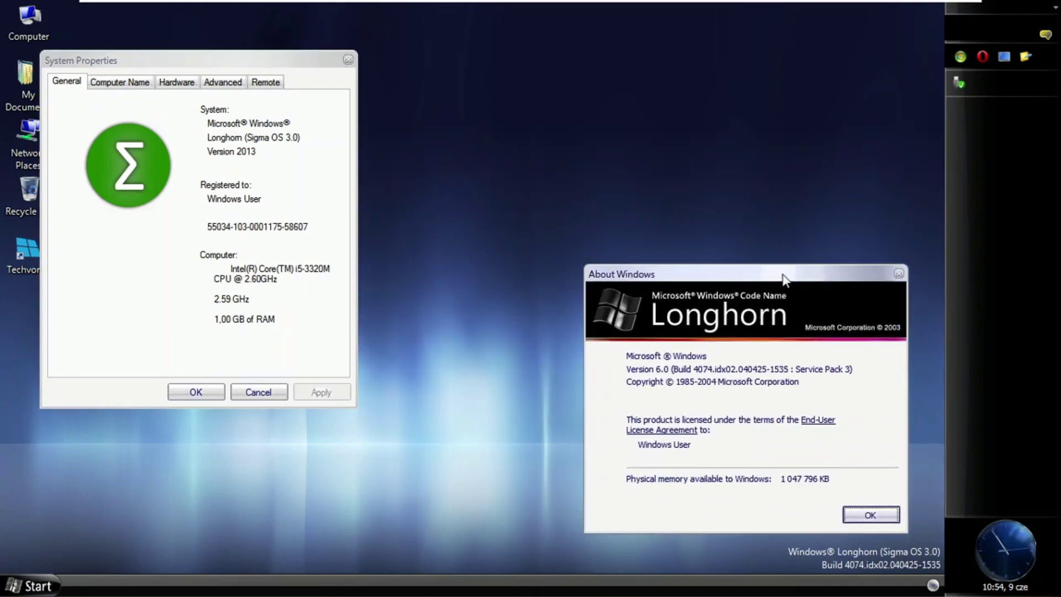
Close System Properties and About Windows, then choose Shut down from the guest Start menu.
drag(181, 62, 266, 165)
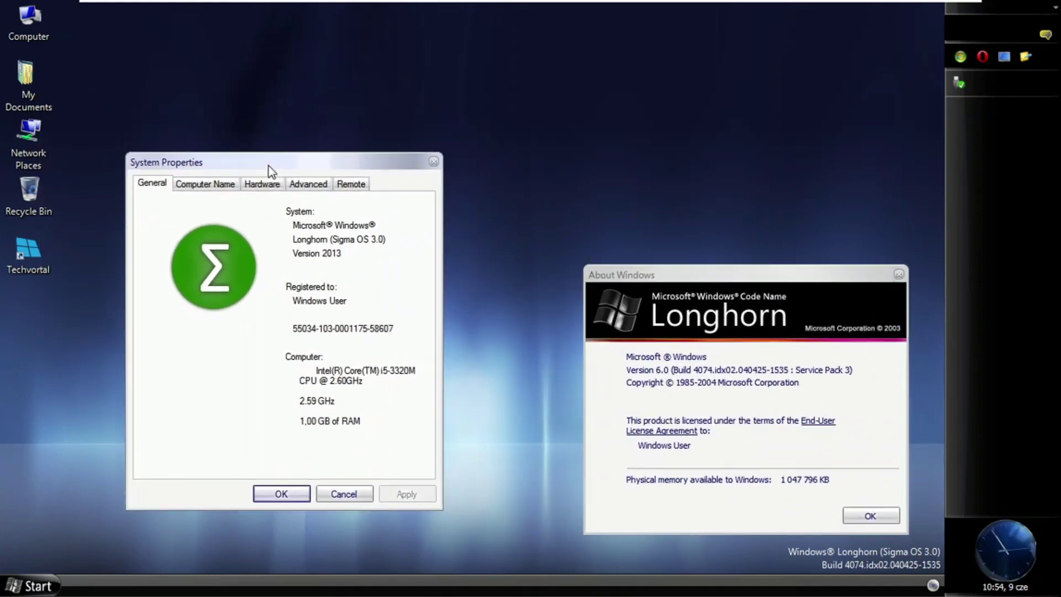
click(433, 162)
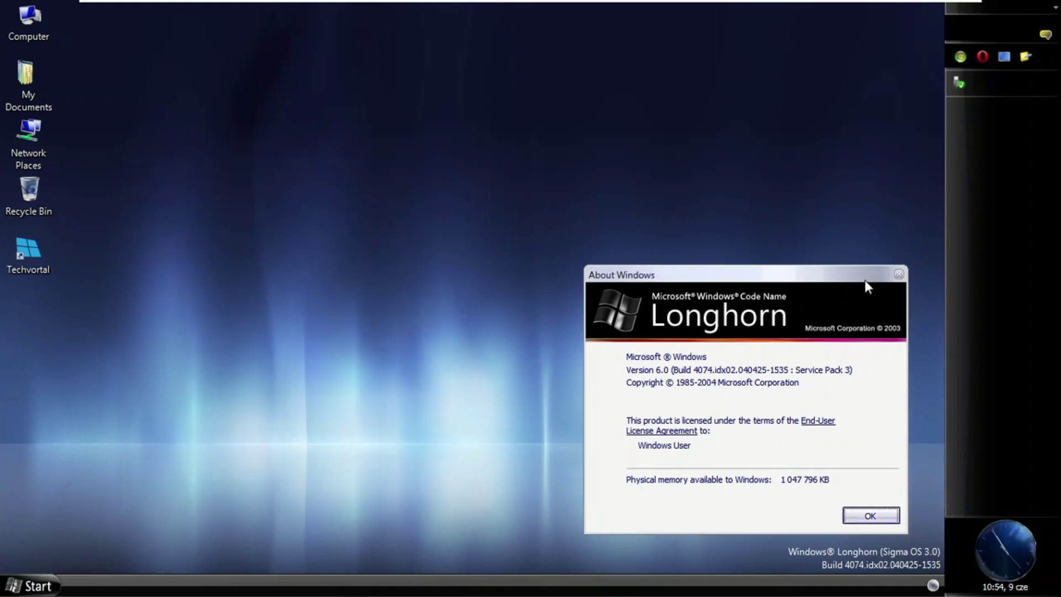
click(899, 274)
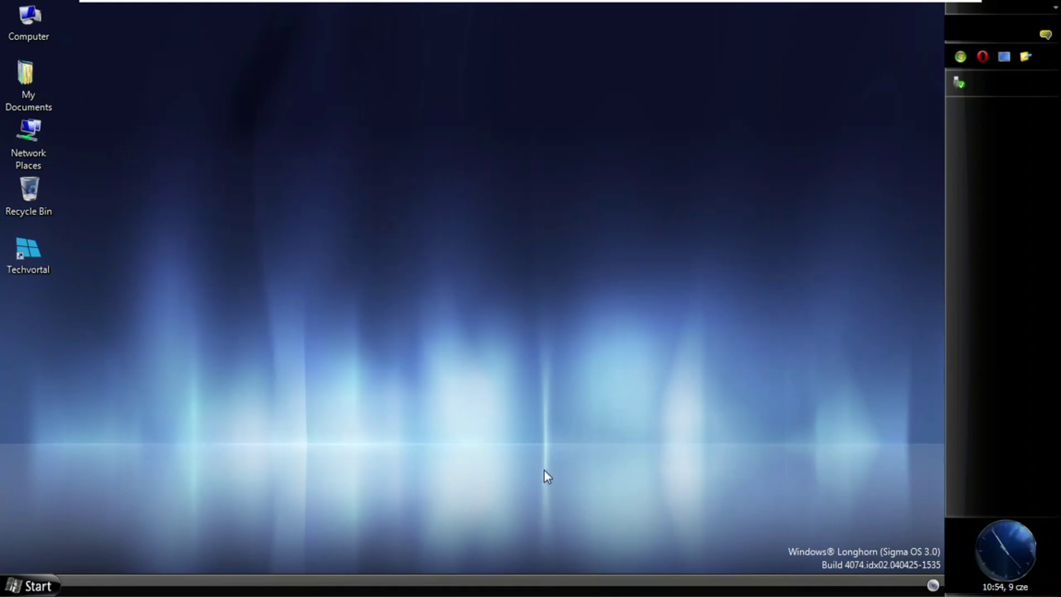
click(17, 585)
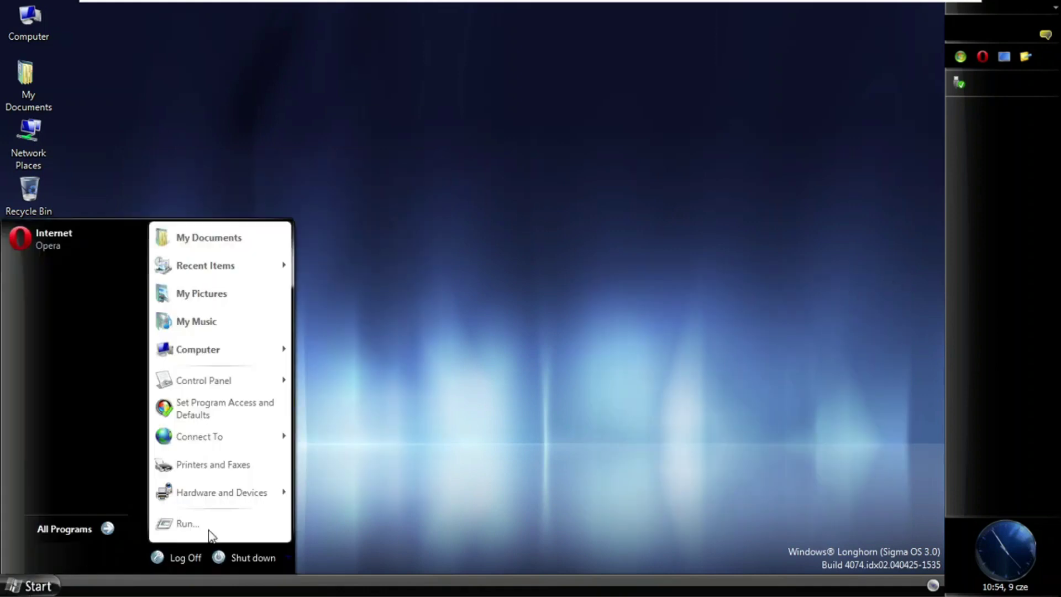
click(260, 558)
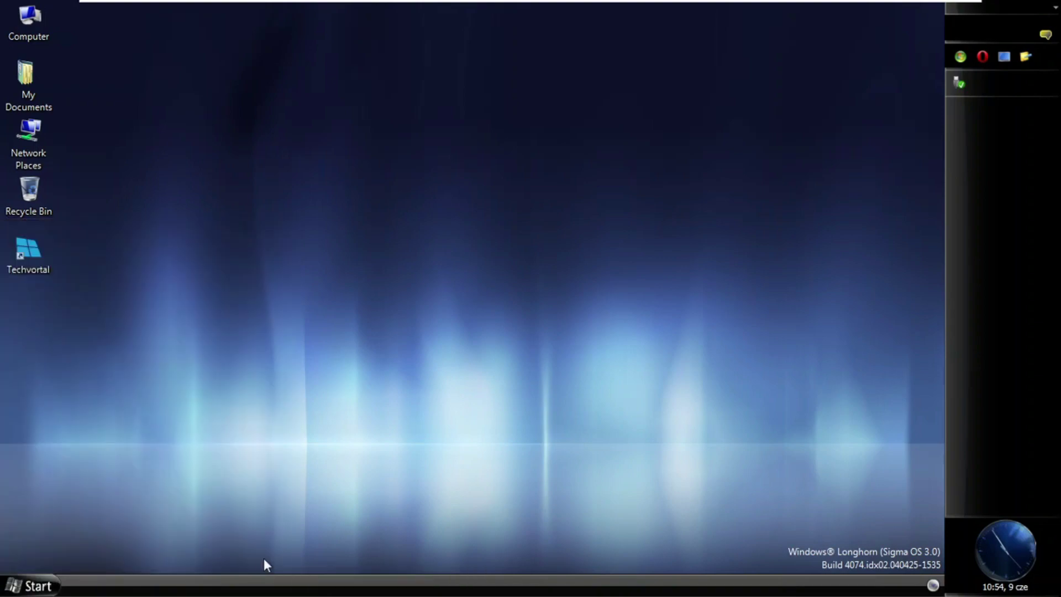